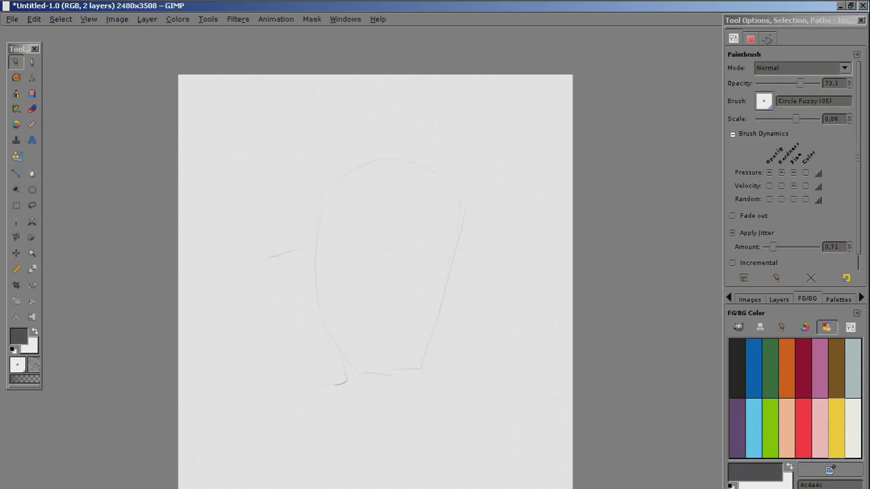
# Sketch two stacked stone blocks along the lower-left side of the doorway outline
pyautogui.moveTo(243, 297)
pyautogui.mouseDown()
pyautogui.moveTo(246, 370)
pyautogui.moveTo(307, 388)
pyautogui.mouseUp()
pyautogui.moveTo(304, 259); pyautogui.dragTo(328, 309)
pyautogui.moveTo(255, 258); pyautogui.dragTo(285, 255)
pyautogui.moveTo(264, 371); pyautogui.dragTo(288, 383)
pyautogui.moveTo(265, 317)
pyautogui.mouseDown()
pyautogui.moveTo(288, 313)
pyautogui.moveTo(278, 377)
pyautogui.moveTo(243, 252)
pyautogui.mouseUp()
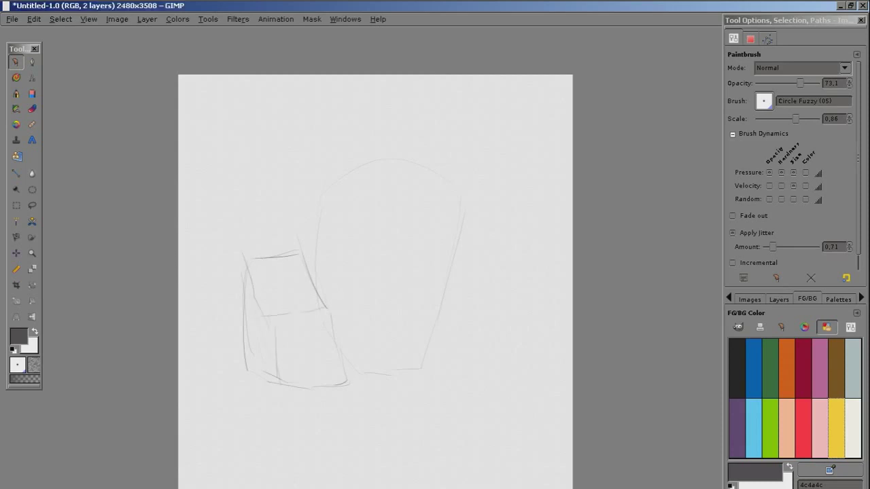
# Sketch a tall narrow window in the door and rough stones along the doorway's base and lower-right side
pyautogui.moveTo(439, 306); pyautogui.dragTo(443, 351)
pyautogui.moveTo(473, 379); pyautogui.dragTo(502, 372)
pyautogui.moveTo(479, 265); pyautogui.dragTo(444, 277)
pyautogui.moveTo(397, 203); pyautogui.dragTo(388, 293)
pyautogui.moveTo(387, 294)
pyautogui.mouseDown()
pyautogui.moveTo(417, 303)
pyautogui.moveTo(428, 199)
pyautogui.moveTo(401, 191)
pyautogui.moveTo(341, 314)
pyautogui.mouseUp()
pyautogui.moveTo(435, 303); pyautogui.dragTo(431, 341)
pyautogui.moveTo(393, 374); pyautogui.dragTo(428, 374)
pyautogui.moveTo(433, 341); pyautogui.dragTo(427, 374)
pyautogui.moveTo(346, 377)
pyautogui.mouseDown()
pyautogui.moveTo(380, 379)
pyautogui.moveTo(445, 359)
pyautogui.mouseUp()
pyautogui.moveTo(388, 294)
pyautogui.mouseDown()
pyautogui.moveTo(390, 371)
pyautogui.moveTo(398, 373)
pyautogui.mouseUp()
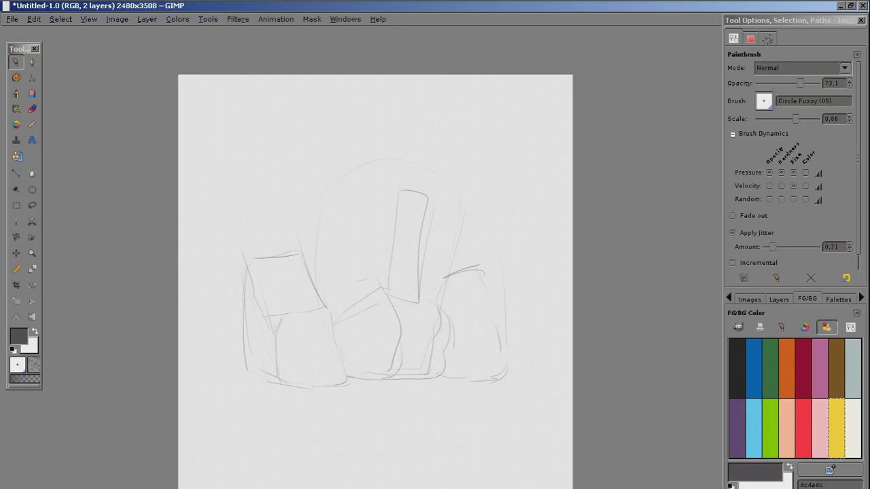
# Sketch the outer contours of the stone surround, the ground line and loose path shapes in front of the door
pyautogui.moveTo(285, 160); pyautogui.dragTo(330, 150)
pyautogui.moveTo(516, 191); pyautogui.dragTo(519, 227)
pyautogui.moveTo(517, 258); pyautogui.dragTo(519, 286)
pyautogui.moveTo(536, 331); pyautogui.dragTo(496, 377)
pyautogui.moveTo(331, 387); pyautogui.dragTo(454, 390)
pyautogui.moveTo(384, 397)
pyautogui.mouseDown()
pyautogui.moveTo(495, 442)
pyautogui.moveTo(560, 418)
pyautogui.mouseUp()
pyautogui.moveTo(488, 451); pyautogui.dragTo(528, 450)
pyautogui.moveTo(337, 409); pyautogui.dragTo(377, 438)
pyautogui.moveTo(309, 454); pyautogui.dragTo(379, 446)
pyautogui.moveTo(239, 369); pyautogui.dragTo(179, 377)
pyautogui.moveTo(251, 395); pyautogui.dragTo(340, 397)
pyautogui.moveTo(533, 368); pyautogui.dragTo(572, 366)
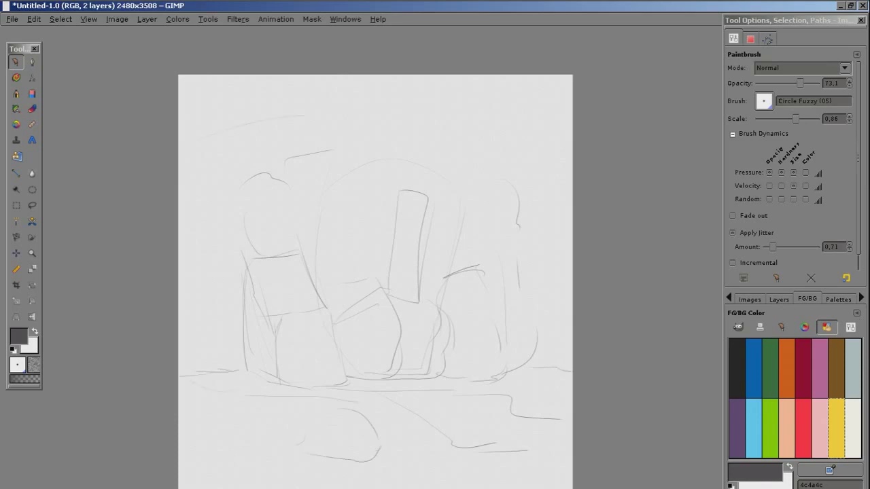
# Sketch the arch stones over the doorway and add stone divisions down both sides
pyautogui.moveTo(328, 154)
pyautogui.mouseDown()
pyautogui.moveTo(366, 147)
pyautogui.moveTo(364, 154)
pyautogui.mouseUp()
pyautogui.moveTo(409, 113); pyautogui.dragTo(401, 167)
pyautogui.moveTo(448, 125); pyautogui.dragTo(430, 183)
pyautogui.moveTo(499, 152)
pyautogui.mouseDown()
pyautogui.moveTo(475, 202)
pyautogui.moveTo(389, 154)
pyautogui.moveTo(352, 167)
pyautogui.moveTo(320, 182)
pyautogui.moveTo(304, 238)
pyautogui.mouseUp()
pyautogui.moveTo(294, 188); pyautogui.dragTo(308, 221)
pyautogui.moveTo(277, 144); pyautogui.dragTo(248, 182)
pyautogui.moveTo(485, 234)
pyautogui.mouseDown()
pyautogui.moveTo(462, 238)
pyautogui.moveTo(468, 270)
pyautogui.mouseUp()
pyautogui.moveTo(478, 348); pyautogui.dragTo(462, 372)
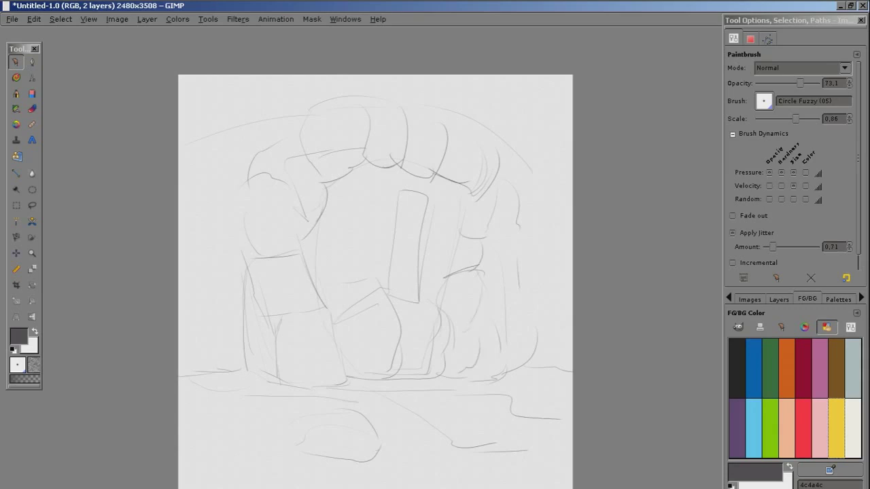
# Reinforce the door's right and bottom edges and double the outline of its narrow window
pyautogui.moveTo(461, 201)
pyautogui.mouseDown()
pyautogui.moveTo(433, 370)
pyautogui.moveTo(343, 376)
pyautogui.moveTo(361, 379)
pyautogui.mouseUp()
pyautogui.moveTo(398, 190)
pyautogui.mouseDown()
pyautogui.moveTo(394, 290)
pyautogui.moveTo(412, 300)
pyautogui.mouseUp()
pyautogui.moveTo(428, 216); pyautogui.dragTo(400, 302)
# Sketch a curved door handle between the window and the door's right edge
pyautogui.moveTo(433, 277); pyautogui.dragTo(430, 309)
pyautogui.moveTo(427, 278)
pyautogui.mouseDown()
pyautogui.moveTo(436, 272)
pyautogui.moveTo(439, 324)
pyautogui.mouseUp()
pyautogui.moveTo(435, 282)
pyautogui.mouseDown()
pyautogui.moveTo(425, 320)
pyautogui.moveTo(433, 302)
pyautogui.mouseUp()
pyautogui.moveTo(446, 272); pyautogui.dragTo(437, 322)
pyautogui.moveTo(444, 295); pyautogui.dragTo(442, 310)
pyautogui.moveTo(422, 276); pyautogui.dragTo(444, 275)
pyautogui.moveTo(427, 272); pyautogui.dragTo(426, 284)
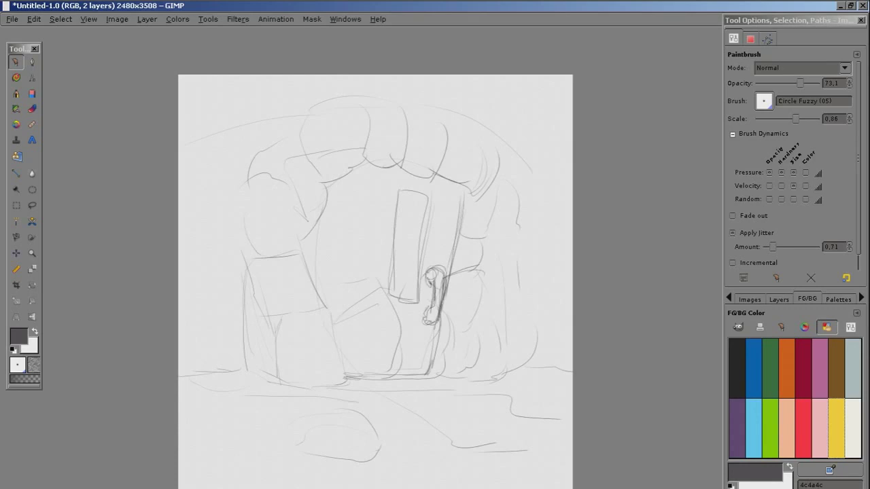
# Sketch a pointed strap hinge with its mounting block on the door's left edge
pyautogui.moveTo(315, 239)
pyautogui.mouseDown()
pyautogui.moveTo(314, 260)
pyautogui.moveTo(359, 251)
pyautogui.mouseUp()
pyautogui.moveTo(321, 243); pyautogui.dragTo(361, 252)
pyautogui.moveTo(336, 322); pyautogui.dragTo(356, 310)
pyautogui.moveTo(317, 264); pyautogui.dragTo(312, 286)
pyautogui.moveTo(322, 221); pyautogui.dragTo(320, 257)
pyautogui.moveTo(312, 238); pyautogui.dragTo(309, 260)
pyautogui.moveTo(315, 235)
pyautogui.mouseDown()
pyautogui.moveTo(317, 250)
pyautogui.moveTo(360, 253)
pyautogui.mouseUp()
pyautogui.moveTo(326, 245); pyautogui.dragTo(360, 252)
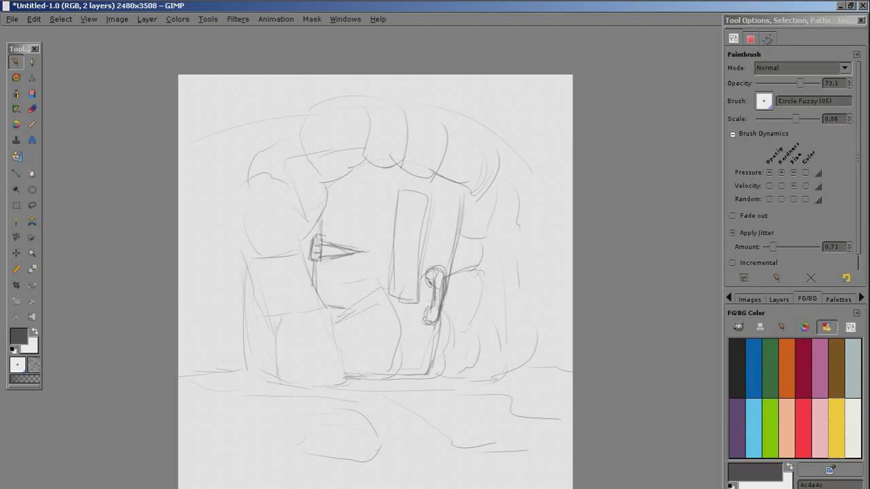
# Touch up the window's lower edges and sketch small stones on the horizon and the upper ground
pyautogui.moveTo(384, 296); pyautogui.dragTo(415, 299)
pyautogui.moveTo(426, 213); pyautogui.dragTo(410, 306)
pyautogui.moveTo(197, 371); pyautogui.dragTo(207, 371)
pyautogui.moveTo(218, 438); pyautogui.dragTo(243, 445)
pyautogui.moveTo(426, 449); pyautogui.dragTo(447, 457)
pyautogui.moveTo(538, 428); pyautogui.dragTo(548, 442)
# Sketch curved cobblestone outlines across the lower ground area of the page
pyautogui.scroll(-5, 374, 272)
pyautogui.moveTo(511, 351); pyautogui.dragTo(554, 343)
pyautogui.moveTo(285, 349); pyautogui.dragTo(239, 373)
pyautogui.moveTo(424, 388); pyautogui.dragTo(403, 413)
pyautogui.moveTo(521, 400); pyautogui.dragTo(554, 392)
pyautogui.moveTo(243, 401); pyautogui.dragTo(227, 417)
pyautogui.moveTo(348, 457)
pyautogui.mouseDown()
pyautogui.moveTo(334, 423)
pyautogui.moveTo(304, 421)
pyautogui.mouseUp()
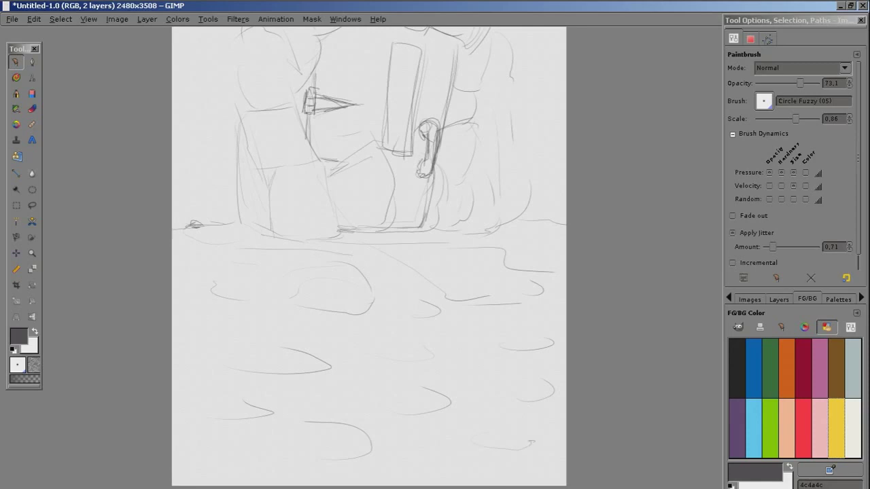
pyautogui.moveTo(354, 393); pyautogui.dragTo(348, 404)
# Sketch a wall torch in the page's upper-left corner
pyautogui.moveTo(369, 256)
pyautogui.mouseDown()
pyautogui.moveTo(374, 394)
pyautogui.moveTo(384, 393)
pyautogui.mouseUp()
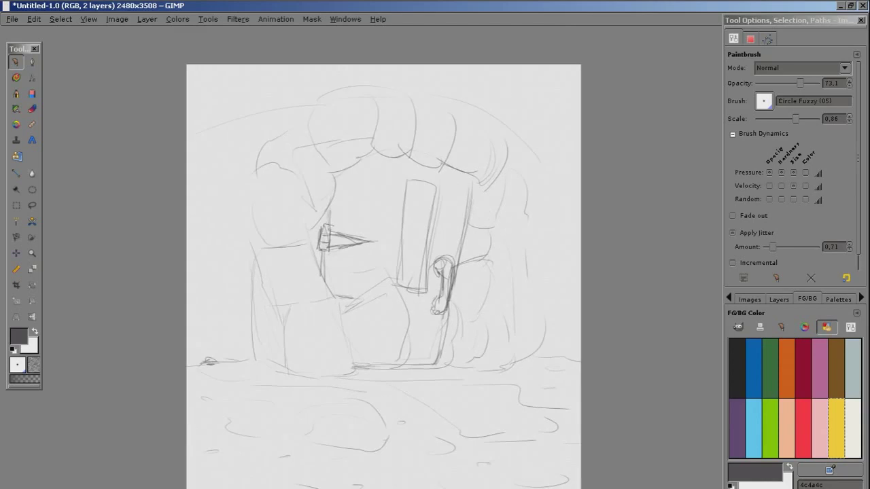
pyautogui.moveTo(223, 99); pyautogui.dragTo(220, 130)
pyautogui.moveTo(201, 80); pyautogui.dragTo(203, 125)
pyautogui.moveTo(221, 79)
pyautogui.mouseDown()
pyautogui.moveTo(224, 112)
pyautogui.moveTo(216, 72)
pyautogui.mouseUp()
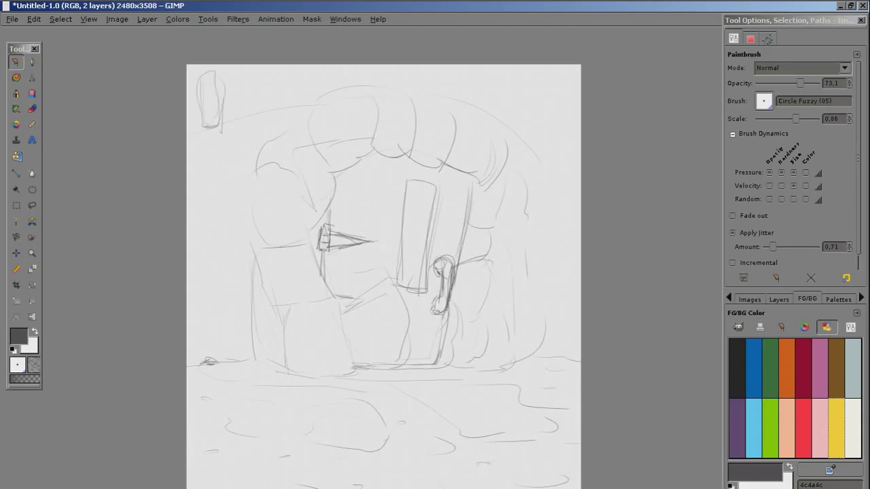
pyautogui.moveTo(204, 135)
pyautogui.mouseDown()
pyautogui.moveTo(218, 134)
pyautogui.moveTo(212, 129)
pyautogui.mouseUp()
# Sketch a matching torch near the page's upper-right edge and extend the tip of the left torch
pyautogui.moveTo(575, 106); pyautogui.dragTo(571, 167)
pyautogui.moveTo(556, 160); pyautogui.dragTo(569, 167)
pyautogui.moveTo(570, 105); pyautogui.dragTo(560, 156)
pyautogui.moveTo(560, 121); pyautogui.dragTo(562, 164)
pyautogui.moveTo(561, 105); pyautogui.dragTo(564, 118)
pyautogui.moveTo(571, 146)
pyautogui.mouseDown()
pyautogui.moveTo(572, 165)
pyautogui.moveTo(578, 99)
pyautogui.moveTo(555, 158)
pyautogui.moveTo(571, 166)
pyautogui.mouseUp()
pyautogui.moveTo(572, 93); pyautogui.dragTo(579, 91)
pyautogui.moveTo(204, 77)
pyautogui.mouseDown()
pyautogui.moveTo(202, 129)
pyautogui.moveTo(229, 139)
pyautogui.moveTo(205, 104)
pyautogui.moveTo(208, 66)
pyautogui.mouseUp()
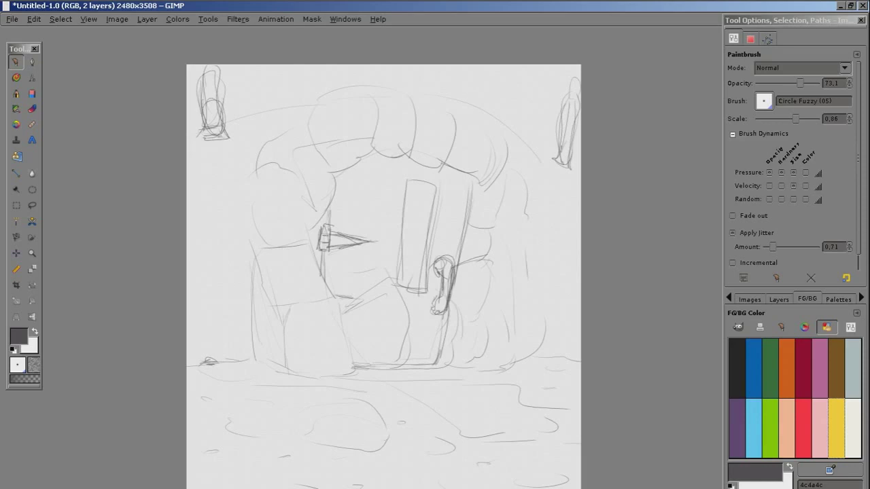
# Add flame outlines around the right torch and refine the lower part of the left torch
pyautogui.moveTo(575, 83); pyautogui.dragTo(549, 119)
pyautogui.moveTo(553, 114)
pyautogui.mouseDown()
pyautogui.moveTo(565, 147)
pyautogui.moveTo(549, 147)
pyautogui.moveTo(572, 150)
pyautogui.mouseUp()
pyautogui.moveTo(580, 84)
pyautogui.mouseDown()
pyautogui.moveTo(577, 120)
pyautogui.moveTo(557, 134)
pyautogui.moveTo(561, 153)
pyautogui.mouseUp()
pyautogui.moveTo(575, 120); pyautogui.dragTo(556, 151)
pyautogui.moveTo(213, 108); pyautogui.dragTo(207, 136)
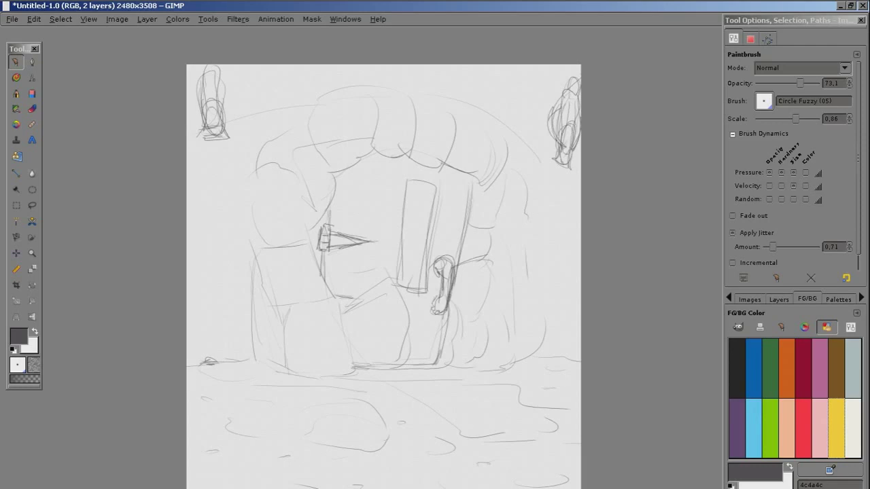
# Load the saved Paintbrush preset with the WaterColor2 brush, opacity 100, scale 0.34 and jitter amount 5.00
pyautogui.moveTo(384, 277); pyautogui.dragTo(387, 255)
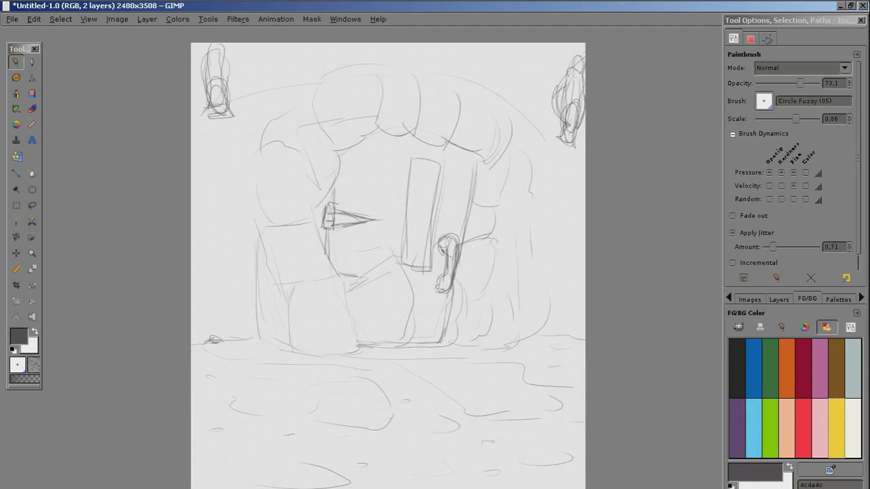
pyautogui.click(776, 278)
pyautogui.moveTo(706, 7)
pyautogui.click(706, 166)
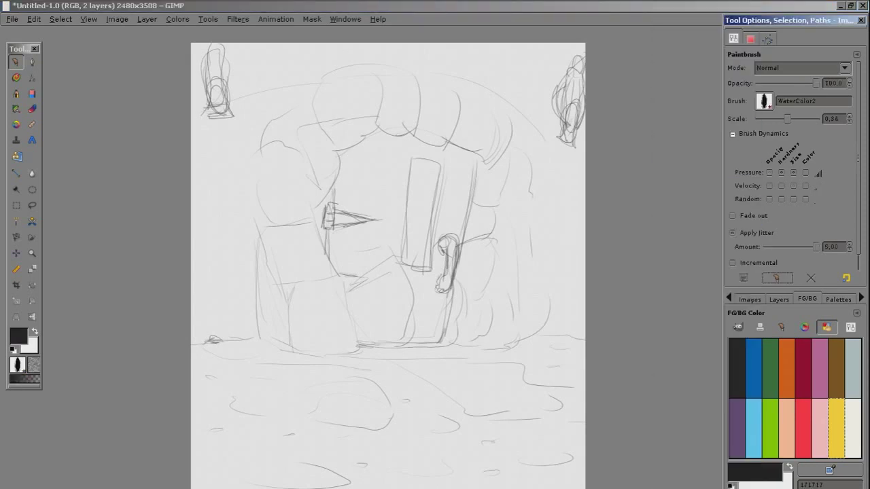
# Ink the door's right, bottom and left outlines with rough dark strokes over the sketch
pyautogui.moveTo(480, 154)
pyautogui.mouseDown()
pyautogui.moveTo(454, 139)
pyautogui.moveTo(459, 124)
pyautogui.moveTo(486, 159)
pyautogui.moveTo(509, 135)
pyautogui.moveTo(509, 106)
pyautogui.mouseUp()
pyautogui.moveTo(508, 128)
pyautogui.mouseDown()
pyautogui.moveTo(476, 178)
pyautogui.moveTo(463, 246)
pyautogui.moveTo(445, 277)
pyautogui.mouseUp()
pyautogui.moveTo(443, 244)
pyautogui.mouseDown()
pyautogui.moveTo(448, 262)
pyautogui.moveTo(436, 284)
pyautogui.moveTo(451, 281)
pyautogui.moveTo(435, 280)
pyautogui.moveTo(437, 297)
pyautogui.moveTo(437, 246)
pyautogui.moveTo(451, 235)
pyautogui.moveTo(457, 265)
pyautogui.moveTo(451, 290)
pyautogui.moveTo(444, 284)
pyautogui.moveTo(453, 266)
pyautogui.moveTo(448, 325)
pyautogui.moveTo(438, 342)
pyautogui.moveTo(351, 342)
pyautogui.moveTo(443, 342)
pyautogui.mouseUp()
pyautogui.moveTo(342, 275)
pyautogui.mouseDown()
pyautogui.moveTo(352, 340)
pyautogui.moveTo(344, 350)
pyautogui.mouseUp()
pyautogui.moveTo(340, 272)
pyautogui.mouseDown()
pyautogui.moveTo(314, 202)
pyautogui.moveTo(325, 236)
pyautogui.mouseUp()
# Ink the arch stones above the door and shade their lower faces
pyautogui.moveTo(333, 202)
pyautogui.mouseDown()
pyautogui.moveTo(329, 230)
pyautogui.moveTo(332, 219)
pyautogui.moveTo(378, 216)
pyautogui.moveTo(333, 187)
pyautogui.moveTo(341, 154)
pyautogui.moveTo(378, 128)
pyautogui.moveTo(401, 130)
pyautogui.moveTo(421, 106)
pyautogui.moveTo(380, 128)
pyautogui.moveTo(403, 109)
pyautogui.moveTo(462, 114)
pyautogui.mouseUp()
pyautogui.moveTo(409, 134)
pyautogui.mouseDown()
pyautogui.moveTo(432, 116)
pyautogui.moveTo(455, 126)
pyautogui.mouseUp()
pyautogui.moveTo(405, 146)
pyautogui.mouseDown()
pyautogui.moveTo(451, 132)
pyautogui.moveTo(425, 135)
pyautogui.moveTo(418, 119)
pyautogui.mouseUp()
pyautogui.moveTo(413, 126)
pyautogui.mouseDown()
pyautogui.moveTo(414, 113)
pyautogui.moveTo(417, 129)
pyautogui.mouseUp()
pyautogui.moveTo(398, 140)
pyautogui.mouseDown()
pyautogui.moveTo(416, 131)
pyautogui.moveTo(439, 144)
pyautogui.moveTo(492, 150)
pyautogui.moveTo(497, 139)
pyautogui.moveTo(473, 121)
pyautogui.moveTo(499, 138)
pyautogui.moveTo(510, 129)
pyautogui.moveTo(461, 105)
pyautogui.moveTo(451, 137)
pyautogui.moveTo(408, 66)
pyautogui.moveTo(372, 66)
pyautogui.moveTo(455, 77)
pyautogui.mouseUp()
pyautogui.moveTo(456, 79); pyautogui.dragTo(455, 108)
pyautogui.moveTo(416, 67)
pyautogui.mouseDown()
pyautogui.moveTo(508, 99)
pyautogui.moveTo(505, 197)
pyautogui.moveTo(488, 205)
pyautogui.mouseUp()
# Ink the upper-right side stones and darken the shadow gap between them and the door
pyautogui.moveTo(490, 155)
pyautogui.mouseDown()
pyautogui.moveTo(482, 204)
pyautogui.moveTo(505, 199)
pyautogui.moveTo(506, 185)
pyautogui.moveTo(464, 240)
pyautogui.mouseUp()
pyautogui.moveTo(472, 202); pyautogui.dragTo(466, 242)
pyautogui.moveTo(474, 194); pyautogui.dragTo(468, 206)
pyautogui.moveTo(479, 159)
pyautogui.mouseDown()
pyautogui.moveTo(476, 176)
pyautogui.moveTo(476, 162)
pyautogui.mouseUp()
pyautogui.moveTo(503, 133); pyautogui.dragTo(489, 152)
pyautogui.moveTo(494, 202)
pyautogui.mouseDown()
pyautogui.moveTo(494, 232)
pyautogui.moveTo(478, 229)
pyautogui.moveTo(492, 238)
pyautogui.moveTo(482, 299)
pyautogui.moveTo(469, 296)
pyautogui.mouseUp()
pyautogui.moveTo(470, 284); pyautogui.dragTo(479, 300)
# Ink the frame of the narrow window and the door handle with dark strokes
pyautogui.moveTo(464, 239)
pyautogui.mouseDown()
pyautogui.moveTo(462, 293)
pyautogui.moveTo(452, 280)
pyautogui.moveTo(467, 155)
pyautogui.moveTo(435, 150)
pyautogui.moveTo(429, 257)
pyautogui.moveTo(411, 267)
pyautogui.mouseUp()
pyautogui.moveTo(409, 188)
pyautogui.mouseDown()
pyautogui.moveTo(404, 258)
pyautogui.moveTo(430, 196)
pyautogui.mouseUp()
pyautogui.moveTo(418, 162); pyautogui.dragTo(431, 208)
pyautogui.moveTo(444, 252); pyautogui.dragTo(442, 273)
pyautogui.moveTo(439, 239)
pyautogui.mouseDown()
pyautogui.moveTo(456, 232)
pyautogui.moveTo(464, 291)
pyautogui.mouseUp()
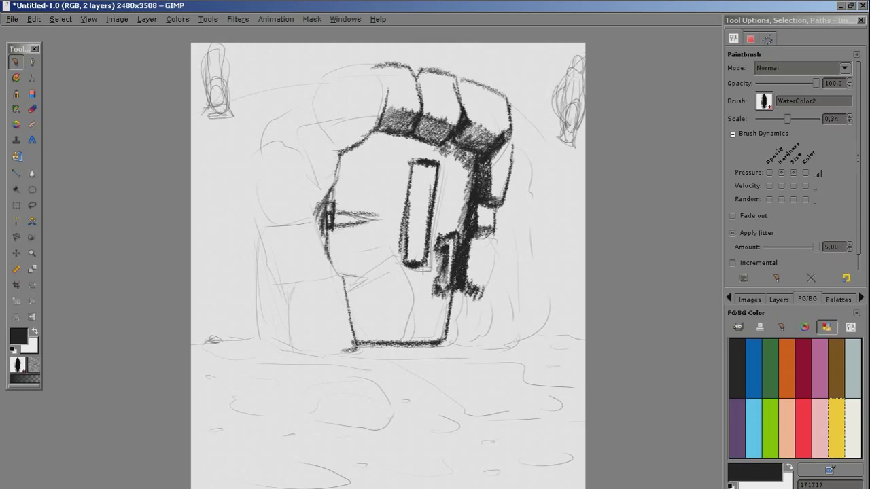
# Ink the lower-right side stones and fill the shadow beside the door down to the threshold
pyautogui.moveTo(490, 235)
pyautogui.mouseDown()
pyautogui.moveTo(475, 239)
pyautogui.moveTo(472, 297)
pyautogui.mouseUp()
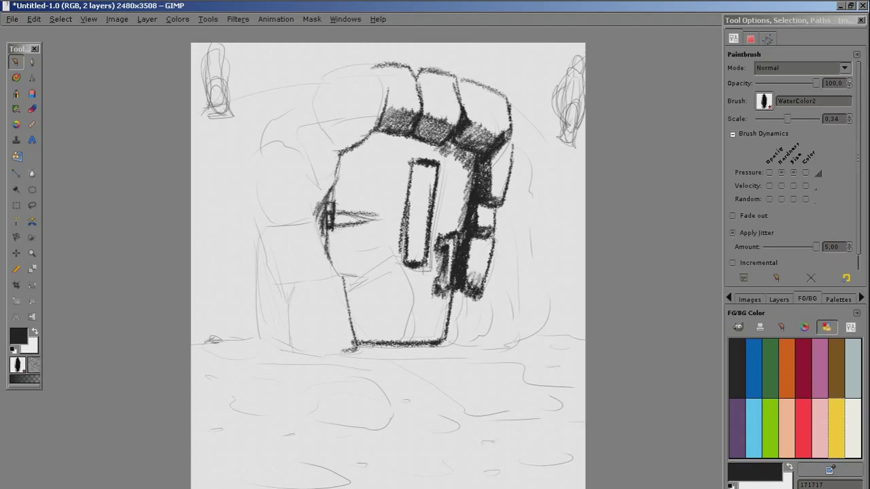
pyautogui.moveTo(476, 246); pyautogui.dragTo(461, 337)
pyautogui.moveTo(456, 294)
pyautogui.mouseDown()
pyautogui.moveTo(453, 338)
pyautogui.moveTo(462, 292)
pyautogui.mouseUp()
pyautogui.moveTo(465, 343); pyautogui.dragTo(483, 336)
pyautogui.moveTo(483, 288)
pyautogui.mouseDown()
pyautogui.moveTo(485, 345)
pyautogui.moveTo(476, 346)
pyautogui.mouseUp()
pyautogui.moveTo(486, 307)
pyautogui.mouseDown()
pyautogui.moveTo(469, 345)
pyautogui.moveTo(393, 344)
pyautogui.mouseUp()
pyautogui.moveTo(450, 311); pyautogui.dragTo(444, 338)
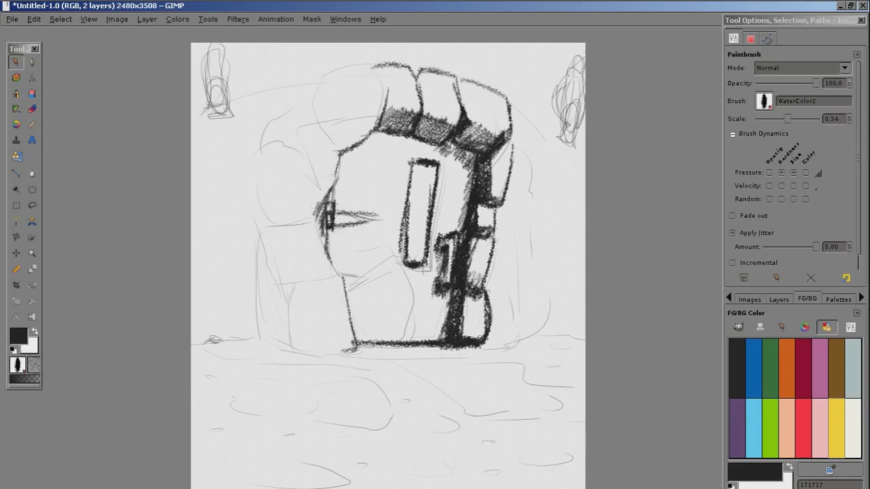
# Ink the middle strap hinge and add dark lower and upper hinges on the door's left side
pyautogui.moveTo(334, 224); pyautogui.dragTo(368, 216)
pyautogui.moveTo(338, 273)
pyautogui.mouseDown()
pyautogui.moveTo(375, 281)
pyautogui.moveTo(347, 295)
pyautogui.mouseUp()
pyautogui.moveTo(375, 283)
pyautogui.mouseDown()
pyautogui.moveTo(350, 297)
pyautogui.moveTo(366, 279)
pyautogui.mouseUp()
pyautogui.moveTo(330, 225); pyautogui.dragTo(376, 217)
pyautogui.moveTo(336, 212); pyautogui.dragTo(367, 208)
pyautogui.moveTo(344, 164)
pyautogui.mouseDown()
pyautogui.moveTo(381, 155)
pyautogui.moveTo(332, 161)
pyautogui.mouseUp()
# Shade the door beneath the arch, along its right edge and around the handle
pyautogui.moveTo(356, 162)
pyautogui.mouseDown()
pyautogui.moveTo(374, 160)
pyautogui.moveTo(384, 129)
pyautogui.moveTo(453, 140)
pyautogui.moveTo(472, 154)
pyautogui.moveTo(401, 165)
pyautogui.mouseUp()
pyautogui.moveTo(465, 163)
pyautogui.mouseDown()
pyautogui.moveTo(375, 155)
pyautogui.moveTo(386, 143)
pyautogui.moveTo(433, 145)
pyautogui.moveTo(462, 174)
pyautogui.moveTo(457, 231)
pyautogui.moveTo(422, 285)
pyautogui.moveTo(441, 302)
pyautogui.mouseUp()
pyautogui.moveTo(428, 248); pyautogui.dragTo(428, 292)
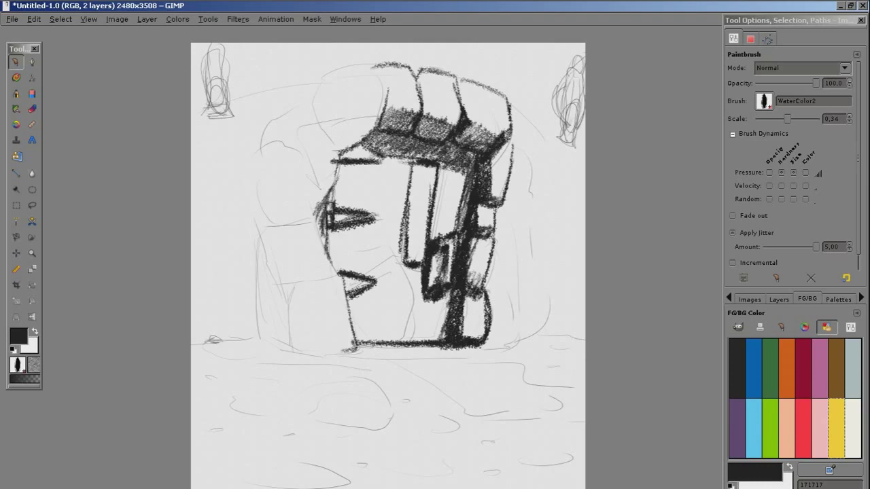
# Draw vertical plank lines down the left and middle of the door between the hinges
pyautogui.moveTo(372, 164); pyautogui.dragTo(372, 340)
pyautogui.moveTo(398, 159)
pyautogui.mouseDown()
pyautogui.moveTo(388, 329)
pyautogui.moveTo(389, 181)
pyautogui.moveTo(383, 210)
pyautogui.moveTo(379, 338)
pyautogui.mouseUp()
pyautogui.moveTo(387, 208); pyautogui.dragTo(381, 308)
pyautogui.moveTo(357, 225); pyautogui.dragTo(367, 275)
pyautogui.moveTo(360, 164); pyautogui.dragTo(367, 210)
pyautogui.moveTo(351, 164); pyautogui.dragTo(347, 204)
pyautogui.moveTo(344, 165); pyautogui.dragTo(338, 205)
pyautogui.moveTo(358, 147)
pyautogui.mouseDown()
pyautogui.moveTo(378, 155)
pyautogui.moveTo(398, 274)
pyautogui.mouseUp()
pyautogui.moveTo(356, 296); pyautogui.dragTo(360, 340)
pyautogui.moveTo(347, 270)
pyautogui.mouseDown()
pyautogui.moveTo(343, 228)
pyautogui.moveTo(345, 263)
pyautogui.mouseUp()
# Draw vertical plank lines below and around the window and across the right part of the door
pyautogui.moveTo(406, 267); pyautogui.dragTo(399, 341)
pyautogui.moveTo(389, 325); pyautogui.dragTo(386, 342)
pyautogui.moveTo(407, 159); pyautogui.dragTo(403, 255)
pyautogui.moveTo(434, 168)
pyautogui.mouseDown()
pyautogui.moveTo(430, 218)
pyautogui.moveTo(444, 223)
pyautogui.moveTo(443, 232)
pyautogui.mouseUp()
pyautogui.moveTo(459, 172); pyautogui.dragTo(448, 236)
pyautogui.moveTo(399, 162)
pyautogui.mouseDown()
pyautogui.moveTo(392, 263)
pyautogui.moveTo(420, 270)
pyautogui.moveTo(392, 268)
pyautogui.mouseUp()
pyautogui.moveTo(393, 248)
pyautogui.mouseDown()
pyautogui.moveTo(401, 160)
pyautogui.moveTo(428, 154)
pyautogui.moveTo(447, 170)
pyautogui.moveTo(438, 234)
pyautogui.mouseUp()
pyautogui.moveTo(440, 178); pyautogui.dragTo(435, 240)
pyautogui.moveTo(428, 167); pyautogui.dragTo(410, 237)
pyautogui.moveTo(412, 275); pyautogui.dragTo(413, 340)
pyautogui.moveTo(433, 302)
pyautogui.mouseDown()
pyautogui.moveTo(432, 340)
pyautogui.moveTo(439, 337)
pyautogui.moveTo(426, 341)
pyautogui.mouseUp()
# Draw a dark horizontal crossbar near the door's bottom and hatch the planks beneath it
pyautogui.moveTo(360, 319); pyautogui.dragTo(457, 311)
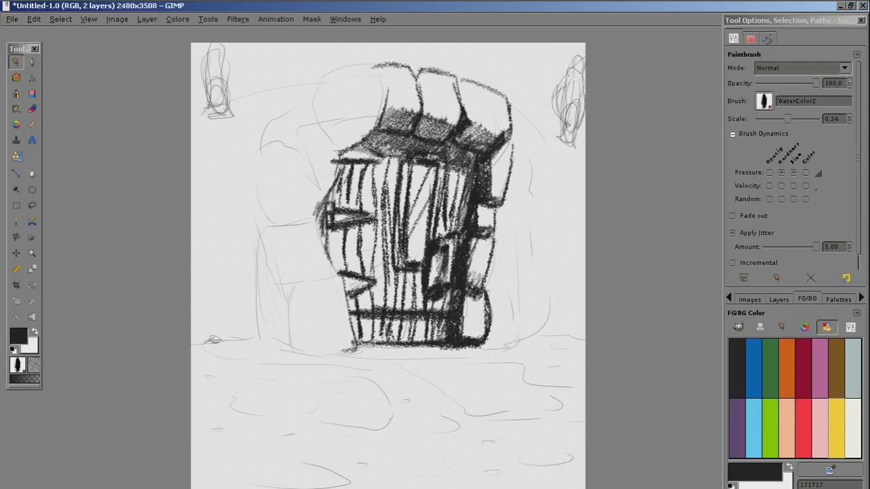
pyautogui.moveTo(366, 320)
pyautogui.mouseDown()
pyautogui.moveTo(367, 341)
pyautogui.moveTo(351, 340)
pyautogui.mouseUp()
pyautogui.moveTo(365, 317); pyautogui.dragTo(370, 341)
pyautogui.moveTo(378, 318)
pyautogui.mouseDown()
pyautogui.moveTo(376, 341)
pyautogui.moveTo(386, 341)
pyautogui.mouseUp()
pyautogui.moveTo(406, 316); pyautogui.dragTo(410, 340)
pyautogui.moveTo(421, 317); pyautogui.dragTo(425, 341)
pyautogui.moveTo(438, 318)
pyautogui.mouseDown()
pyautogui.moveTo(436, 341)
pyautogui.moveTo(444, 340)
pyautogui.mouseUp()
pyautogui.moveTo(361, 338); pyautogui.dragTo(390, 336)
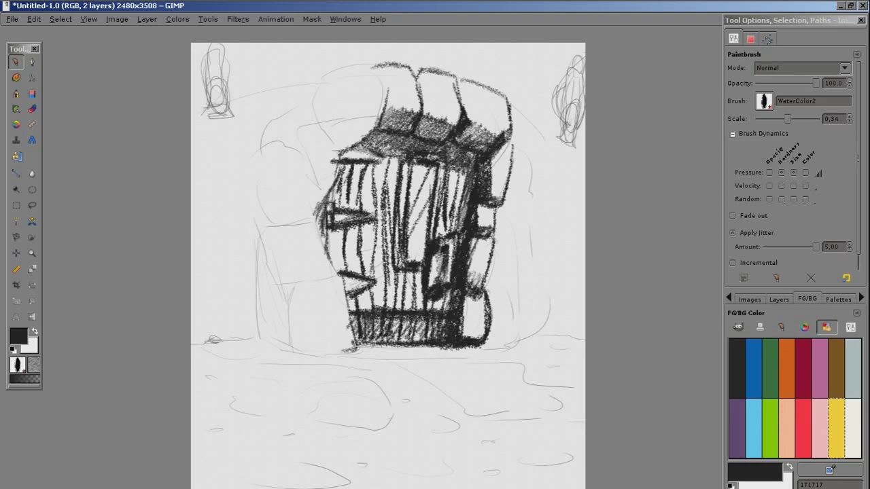
# Hatch the door planks with dense vertical strokes between the hinges, beneath the window and above the crossbar
pyautogui.moveTo(370, 225); pyautogui.dragTo(370, 267)
pyautogui.moveTo(366, 227)
pyautogui.mouseDown()
pyautogui.moveTo(367, 267)
pyautogui.moveTo(365, 261)
pyautogui.mouseUp()
pyautogui.moveTo(361, 226); pyautogui.dragTo(362, 260)
pyautogui.moveTo(366, 167); pyautogui.dragTo(370, 216)
pyautogui.moveTo(367, 183); pyautogui.dragTo(364, 212)
pyautogui.moveTo(378, 166); pyautogui.dragTo(377, 228)
pyautogui.moveTo(382, 219); pyautogui.dragTo(373, 303)
pyautogui.moveTo(385, 239); pyautogui.dragTo(375, 300)
pyautogui.moveTo(383, 259); pyautogui.dragTo(381, 286)
pyautogui.moveTo(394, 276); pyautogui.dragTo(388, 306)
pyautogui.moveTo(394, 259); pyautogui.dragTo(388, 287)
pyautogui.moveTo(373, 235); pyautogui.dragTo(369, 270)
pyautogui.moveTo(381, 231)
pyautogui.mouseDown()
pyautogui.moveTo(376, 276)
pyautogui.moveTo(396, 307)
pyautogui.mouseUp()
pyautogui.moveTo(403, 272); pyautogui.dragTo(399, 309)
pyautogui.moveTo(412, 273)
pyautogui.mouseDown()
pyautogui.moveTo(405, 310)
pyautogui.moveTo(405, 301)
pyautogui.mouseUp()
pyautogui.moveTo(420, 273); pyautogui.dragTo(418, 305)
pyautogui.moveTo(417, 273); pyautogui.dragTo(413, 312)
# Add dense vertical hatching to the planks on both sides of the window and just above the crossbar
pyautogui.moveTo(450, 170); pyautogui.dragTo(449, 227)
pyautogui.moveTo(441, 213); pyautogui.dragTo(437, 238)
pyautogui.moveTo(441, 178)
pyautogui.mouseDown()
pyautogui.moveTo(440, 237)
pyautogui.moveTo(440, 182)
pyautogui.moveTo(461, 224)
pyautogui.mouseUp()
pyautogui.moveTo(459, 149); pyautogui.dragTo(454, 178)
pyautogui.moveTo(398, 150); pyautogui.dragTo(390, 217)
pyautogui.moveTo(383, 163); pyautogui.dragTo(380, 231)
pyautogui.moveTo(386, 176); pyautogui.dragTo(389, 284)
pyautogui.moveTo(391, 158)
pyautogui.mouseDown()
pyautogui.moveTo(388, 195)
pyautogui.moveTo(393, 170)
pyautogui.mouseUp()
pyautogui.moveTo(376, 164); pyautogui.dragTo(375, 244)
pyautogui.moveTo(373, 229)
pyautogui.mouseDown()
pyautogui.moveTo(369, 266)
pyautogui.moveTo(379, 277)
pyautogui.mouseUp()
pyautogui.moveTo(379, 250); pyautogui.dragTo(378, 281)
pyautogui.moveTo(358, 231)
pyautogui.mouseDown()
pyautogui.moveTo(353, 273)
pyautogui.moveTo(346, 271)
pyautogui.moveTo(351, 263)
pyautogui.moveTo(354, 275)
pyautogui.mouseUp()
pyautogui.moveTo(367, 286); pyautogui.dragTo(357, 312)
pyautogui.moveTo(371, 288); pyautogui.dragTo(367, 312)
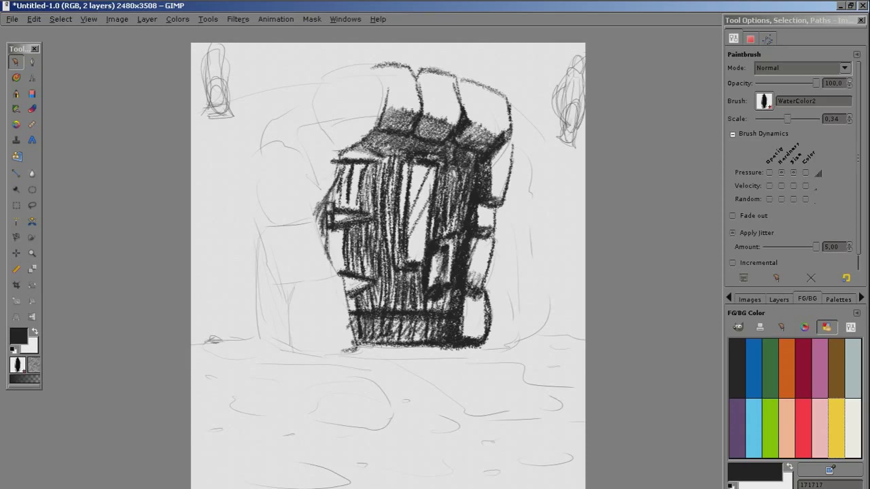
# Hatch the planks along the door's left edge, between the two hinges and above the upper hinge
pyautogui.moveTo(345, 239); pyautogui.dragTo(344, 272)
pyautogui.moveTo(341, 220); pyautogui.dragTo(337, 272)
pyautogui.moveTo(335, 228); pyautogui.dragTo(329, 263)
pyautogui.moveTo(329, 229); pyautogui.dragTo(329, 261)
pyautogui.moveTo(342, 256); pyautogui.dragTo(340, 272)
pyautogui.moveTo(345, 179); pyautogui.dragTo(344, 207)
pyautogui.moveTo(341, 163); pyautogui.dragTo(340, 201)
pyautogui.moveTo(349, 165); pyautogui.dragTo(350, 212)
pyautogui.moveTo(361, 163); pyautogui.dragTo(354, 211)
pyautogui.moveTo(340, 187); pyautogui.dragTo(338, 209)
# Ink the upper-left arch stones and darken the arch's shaded inner edge beside the door
pyautogui.moveTo(373, 125); pyautogui.dragTo(342, 150)
pyautogui.moveTo(360, 140); pyautogui.dragTo(333, 155)
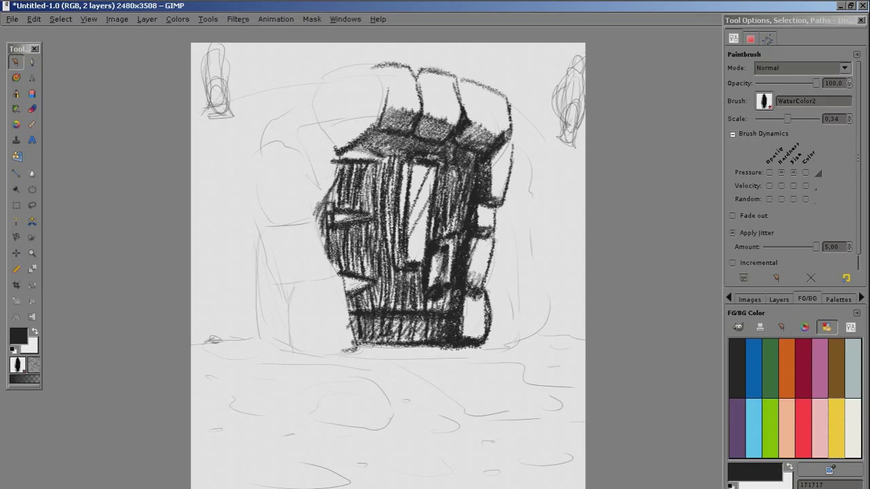
pyautogui.moveTo(375, 111); pyautogui.dragTo(339, 134)
pyautogui.moveTo(385, 91); pyautogui.dragTo(376, 114)
pyautogui.moveTo(337, 129); pyautogui.dragTo(335, 151)
pyautogui.moveTo(376, 110)
pyautogui.mouseDown()
pyautogui.moveTo(345, 148)
pyautogui.moveTo(361, 137)
pyautogui.mouseUp()
pyautogui.moveTo(380, 108)
pyautogui.mouseDown()
pyautogui.moveTo(368, 129)
pyautogui.moveTo(369, 62)
pyautogui.moveTo(326, 84)
pyautogui.mouseUp()
pyautogui.moveTo(353, 67)
pyautogui.mouseDown()
pyautogui.moveTo(320, 93)
pyautogui.moveTo(338, 133)
pyautogui.mouseUp()
pyautogui.moveTo(317, 90); pyautogui.dragTo(335, 151)
pyautogui.moveTo(305, 102)
pyautogui.mouseDown()
pyautogui.moveTo(327, 129)
pyautogui.moveTo(273, 122)
pyautogui.moveTo(260, 138)
pyautogui.mouseUp()
pyautogui.moveTo(267, 144)
pyautogui.mouseDown()
pyautogui.moveTo(294, 163)
pyautogui.moveTo(309, 194)
pyautogui.moveTo(326, 198)
pyautogui.mouseUp()
# Ink the stones of the arch's left pillar down to the ground and shade the pillar's outer side
pyautogui.moveTo(317, 213); pyautogui.dragTo(287, 220)
pyautogui.moveTo(258, 182); pyautogui.dragTo(298, 210)
pyautogui.moveTo(259, 180)
pyautogui.mouseDown()
pyautogui.moveTo(284, 227)
pyautogui.moveTo(321, 221)
pyautogui.moveTo(304, 214)
pyautogui.mouseUp()
pyautogui.moveTo(299, 168)
pyautogui.mouseDown()
pyautogui.moveTo(319, 198)
pyautogui.moveTo(338, 166)
pyautogui.moveTo(308, 175)
pyautogui.mouseUp()
pyautogui.moveTo(332, 148)
pyautogui.mouseDown()
pyautogui.moveTo(313, 185)
pyautogui.moveTo(324, 190)
pyautogui.moveTo(288, 206)
pyautogui.mouseUp()
pyautogui.moveTo(306, 178)
pyautogui.mouseDown()
pyautogui.moveTo(287, 206)
pyautogui.moveTo(304, 214)
pyautogui.mouseUp()
pyautogui.moveTo(258, 141)
pyautogui.mouseDown()
pyautogui.moveTo(253, 205)
pyautogui.moveTo(281, 284)
pyautogui.mouseUp()
pyautogui.moveTo(256, 229)
pyautogui.mouseDown()
pyautogui.moveTo(259, 310)
pyautogui.moveTo(293, 343)
pyautogui.moveTo(254, 275)
pyautogui.moveTo(258, 310)
pyautogui.moveTo(286, 335)
pyautogui.mouseUp()
pyautogui.moveTo(280, 277)
pyautogui.mouseDown()
pyautogui.moveTo(293, 303)
pyautogui.moveTo(353, 269)
pyautogui.moveTo(355, 347)
pyautogui.mouseUp()
pyautogui.moveTo(295, 342)
pyautogui.mouseDown()
pyautogui.moveTo(348, 348)
pyautogui.moveTo(356, 322)
pyautogui.mouseUp()
pyautogui.moveTo(270, 221); pyautogui.dragTo(276, 260)
pyautogui.moveTo(254, 194)
pyautogui.mouseDown()
pyautogui.moveTo(260, 235)
pyautogui.moveTo(276, 236)
pyautogui.moveTo(270, 212)
pyautogui.moveTo(285, 216)
pyautogui.mouseUp()
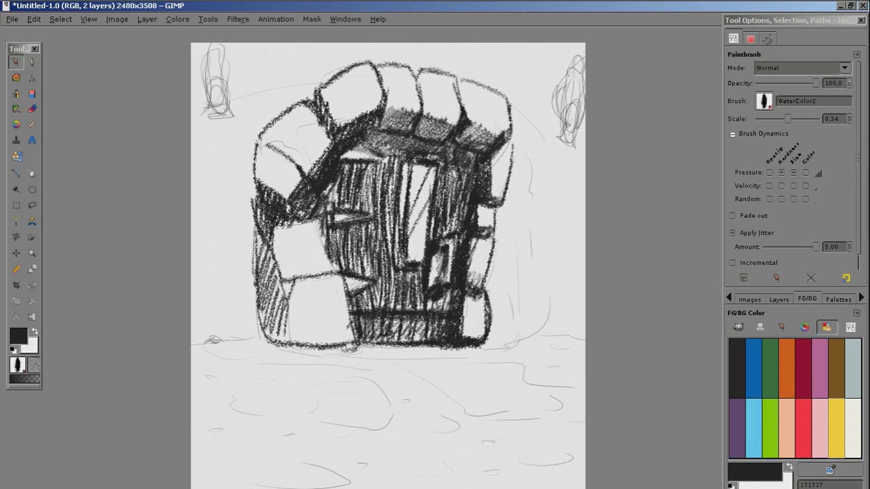
# Darken the joint between the two lower-left arch stones and hatch the outer side of the lower one
pyautogui.moveTo(253, 144)
pyautogui.mouseDown()
pyautogui.moveTo(258, 178)
pyautogui.moveTo(274, 186)
pyautogui.mouseUp()
pyautogui.moveTo(279, 127)
pyautogui.mouseDown()
pyautogui.moveTo(270, 144)
pyautogui.moveTo(303, 163)
pyautogui.mouseUp()
pyautogui.moveTo(274, 129)
pyautogui.mouseDown()
pyautogui.moveTo(269, 151)
pyautogui.moveTo(299, 167)
pyautogui.moveTo(276, 142)
pyautogui.mouseUp()
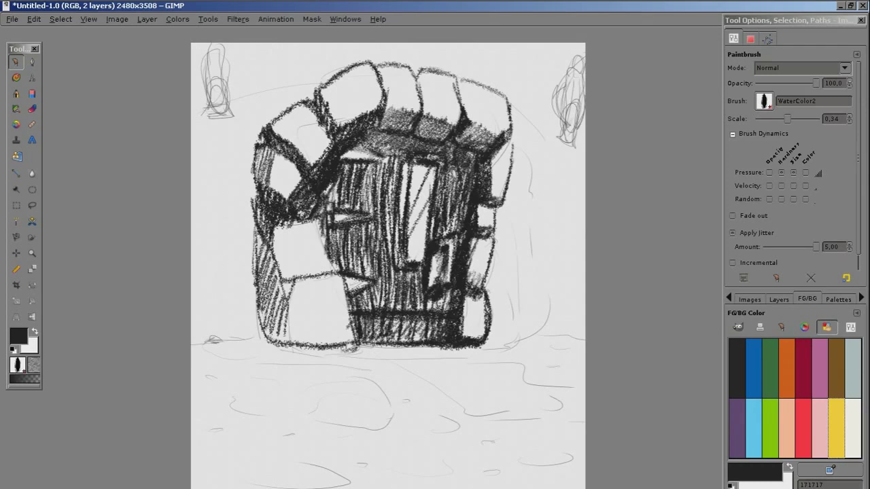
pyautogui.moveTo(269, 184); pyautogui.dragTo(265, 151)
pyautogui.moveTo(261, 149); pyautogui.dragTo(267, 165)
# Darken the shaded undersides of the stones at the top and right of the arch
pyautogui.moveTo(387, 104)
pyautogui.mouseDown()
pyautogui.moveTo(418, 115)
pyautogui.moveTo(381, 115)
pyautogui.moveTo(400, 124)
pyautogui.moveTo(445, 124)
pyautogui.moveTo(420, 125)
pyautogui.moveTo(450, 134)
pyautogui.moveTo(458, 119)
pyautogui.mouseUp()
pyautogui.moveTo(432, 115)
pyautogui.mouseDown()
pyautogui.moveTo(458, 115)
pyautogui.moveTo(490, 134)
pyautogui.mouseUp()
pyautogui.moveTo(471, 127)
pyautogui.mouseDown()
pyautogui.moveTo(488, 134)
pyautogui.moveTo(480, 138)
pyautogui.mouseUp()
pyautogui.moveTo(477, 134); pyautogui.dragTo(491, 141)
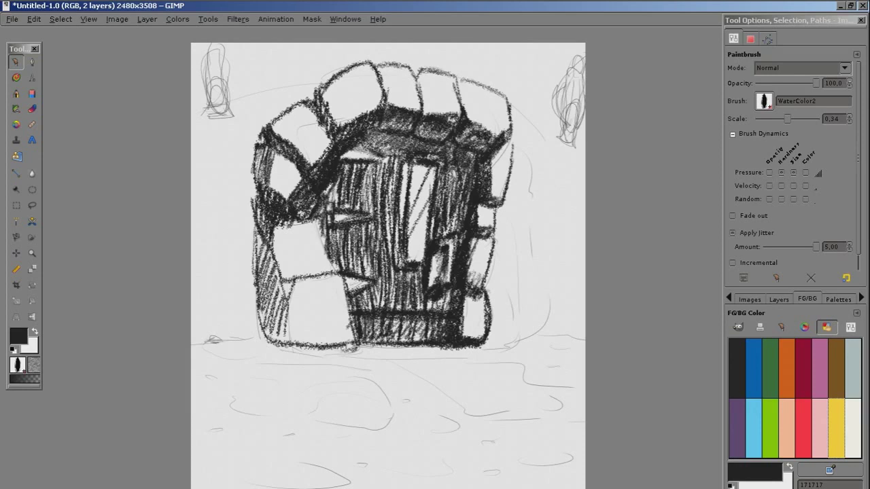
# Deepen the hatching along the outer side of the arch's left pillar
pyautogui.moveTo(270, 265); pyautogui.dragTo(284, 307)
pyautogui.moveTo(263, 242); pyautogui.dragTo(272, 289)
pyautogui.moveTo(259, 231); pyautogui.dragTo(280, 298)
pyautogui.moveTo(276, 268); pyautogui.dragTo(284, 311)
pyautogui.moveTo(279, 282); pyautogui.dragTo(285, 341)
# Ink the outline of the right wall torch and its bracket over the sketch
pyautogui.moveTo(277, 319)
pyautogui.mouseDown()
pyautogui.moveTo(287, 343)
pyautogui.moveTo(346, 342)
pyautogui.moveTo(223, 364)
pyautogui.mouseUp()
pyautogui.moveTo(436, 163)
pyautogui.mouseDown()
pyautogui.moveTo(453, 165)
pyautogui.moveTo(458, 110)
pyautogui.moveTo(430, 112)
pyautogui.mouseUp()
pyautogui.moveTo(432, 147); pyautogui.dragTo(460, 68)
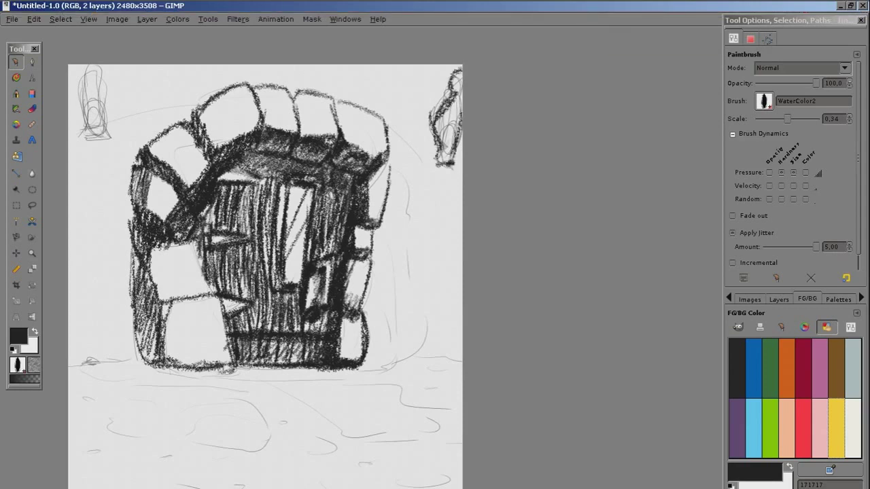
pyautogui.moveTo(459, 126); pyautogui.dragTo(438, 162)
pyautogui.moveTo(447, 94); pyautogui.dragTo(423, 111)
pyautogui.moveTo(446, 95); pyautogui.dragTo(425, 111)
pyautogui.moveTo(438, 145); pyautogui.dragTo(424, 147)
# Ink the outline of the left wall torch and its bracket over the sketch
pyautogui.moveTo(265, 272); pyautogui.dragTo(309, 259)
pyautogui.moveTo(147, 91)
pyautogui.mouseDown()
pyautogui.moveTo(150, 125)
pyautogui.moveTo(157, 127)
pyautogui.moveTo(145, 76)
pyautogui.moveTo(124, 54)
pyautogui.moveTo(129, 129)
pyautogui.mouseUp()
pyautogui.moveTo(115, 78); pyautogui.dragTo(126, 113)
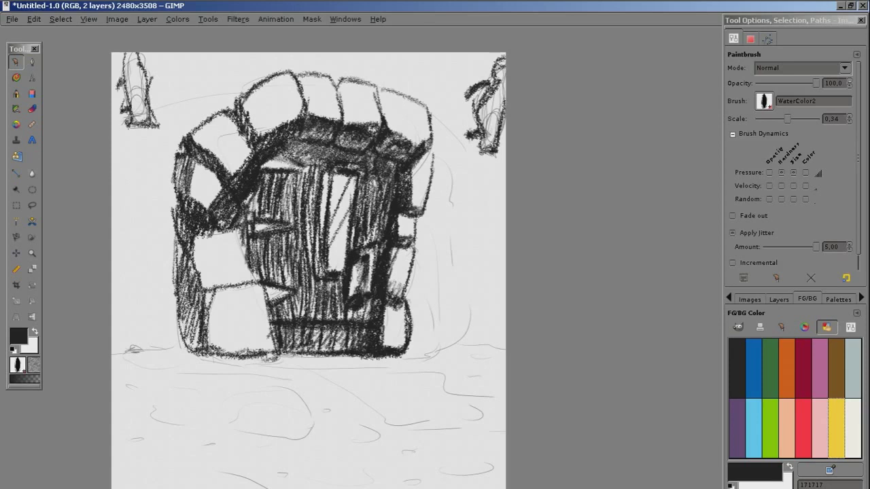
# Outline rows of wall stones to the left of the door, from mid-height down to the ground
pyautogui.moveTo(113, 187)
pyautogui.mouseDown()
pyautogui.moveTo(174, 191)
pyautogui.moveTo(136, 191)
pyautogui.mouseUp()
pyautogui.moveTo(121, 229)
pyautogui.mouseDown()
pyautogui.moveTo(171, 228)
pyautogui.moveTo(111, 221)
pyautogui.mouseUp()
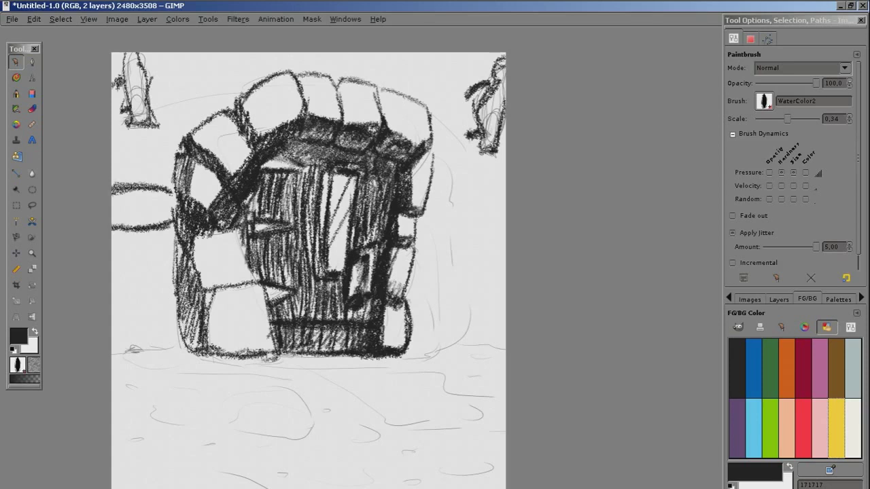
pyautogui.moveTo(172, 260); pyautogui.dragTo(144, 261)
pyautogui.moveTo(137, 231)
pyautogui.mouseDown()
pyautogui.moveTo(139, 261)
pyautogui.moveTo(133, 233)
pyautogui.moveTo(115, 263)
pyautogui.moveTo(157, 299)
pyautogui.moveTo(111, 275)
pyautogui.moveTo(163, 298)
pyautogui.moveTo(111, 303)
pyautogui.moveTo(178, 310)
pyautogui.moveTo(147, 337)
pyautogui.moveTo(183, 342)
pyautogui.mouseUp()
pyautogui.moveTo(126, 320)
pyautogui.mouseDown()
pyautogui.moveTo(129, 344)
pyautogui.moveTo(112, 315)
pyautogui.mouseUp()
pyautogui.moveTo(128, 345); pyautogui.dragTo(113, 348)
pyautogui.moveTo(137, 238)
pyautogui.mouseDown()
pyautogui.moveTo(174, 235)
pyautogui.moveTo(139, 239)
pyautogui.mouseUp()
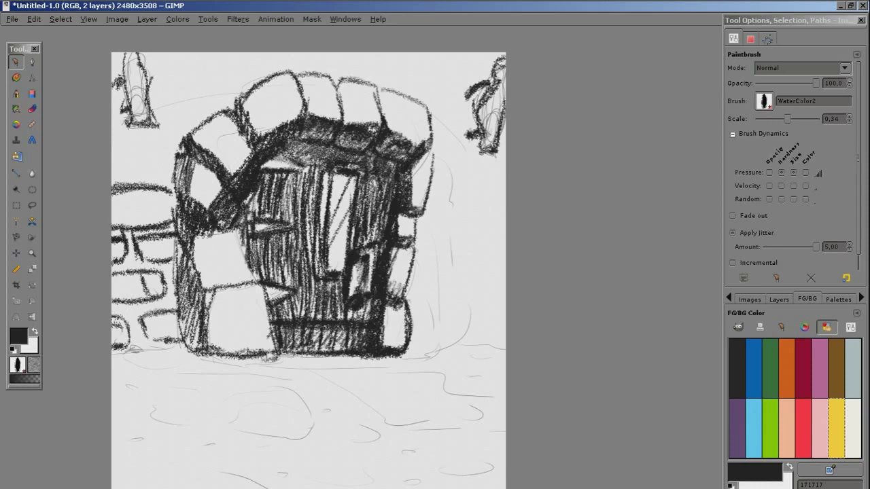
# Fill the outlined wall stones left of the door with diagonal hatching
pyautogui.moveTo(115, 276)
pyautogui.mouseDown()
pyautogui.moveTo(124, 294)
pyautogui.moveTo(157, 291)
pyautogui.mouseUp()
pyautogui.moveTo(144, 327)
pyautogui.mouseDown()
pyautogui.moveTo(166, 314)
pyautogui.moveTo(180, 319)
pyautogui.mouseUp()
pyautogui.moveTo(113, 321)
pyautogui.mouseDown()
pyautogui.moveTo(122, 343)
pyautogui.moveTo(126, 333)
pyautogui.mouseUp()
pyautogui.moveTo(143, 245)
pyautogui.mouseDown()
pyautogui.moveTo(154, 253)
pyautogui.moveTo(171, 245)
pyautogui.mouseUp()
pyautogui.moveTo(113, 243); pyautogui.dragTo(123, 259)
pyautogui.moveTo(113, 186)
pyautogui.mouseDown()
pyautogui.moveTo(146, 224)
pyautogui.moveTo(163, 197)
pyautogui.moveTo(172, 199)
pyautogui.mouseUp()
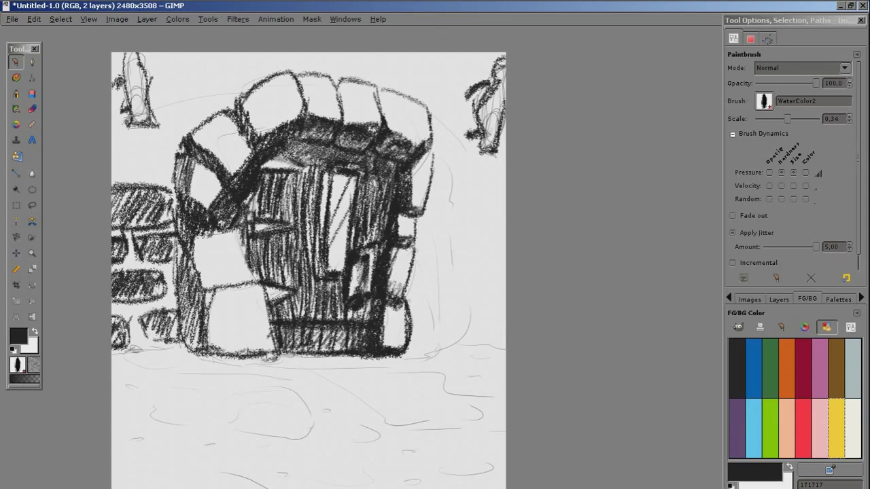
# Outline the lower rows of wall stones to the right of the door, starting at the ground
pyautogui.moveTo(426, 322)
pyautogui.mouseDown()
pyautogui.moveTo(444, 322)
pyautogui.moveTo(412, 347)
pyautogui.moveTo(432, 352)
pyautogui.moveTo(451, 320)
pyautogui.moveTo(414, 335)
pyautogui.moveTo(489, 343)
pyautogui.moveTo(462, 339)
pyautogui.moveTo(504, 321)
pyautogui.mouseUp()
pyautogui.moveTo(479, 344)
pyautogui.mouseDown()
pyautogui.moveTo(496, 342)
pyautogui.moveTo(500, 317)
pyautogui.mouseUp()
pyautogui.moveTo(428, 292)
pyautogui.mouseDown()
pyautogui.moveTo(429, 305)
pyautogui.moveTo(474, 306)
pyautogui.moveTo(428, 286)
pyautogui.moveTo(472, 307)
pyautogui.mouseUp()
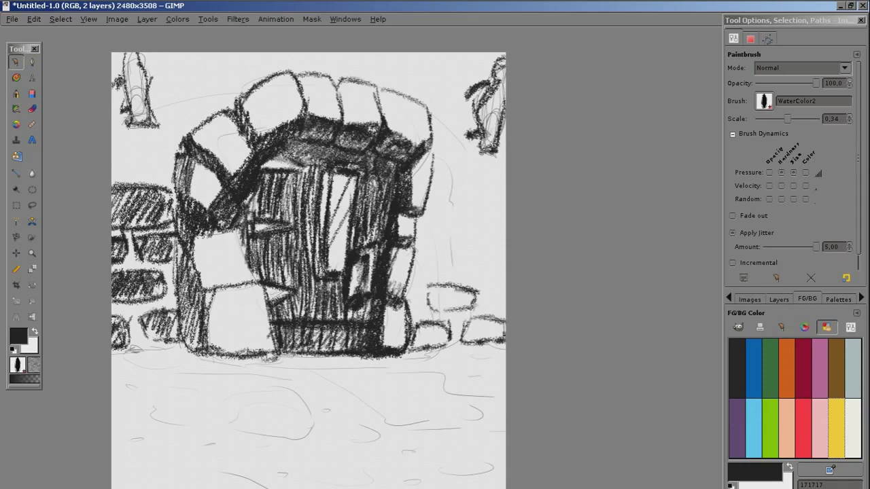
pyautogui.moveTo(464, 261); pyautogui.dragTo(467, 276)
pyautogui.moveTo(476, 276); pyautogui.dragTo(500, 284)
pyautogui.moveTo(479, 256); pyautogui.dragTo(497, 266)
pyautogui.moveTo(492, 265); pyautogui.dragTo(506, 274)
pyautogui.moveTo(450, 254); pyautogui.dragTo(449, 273)
pyautogui.moveTo(442, 275); pyautogui.dragTo(405, 277)
pyautogui.moveTo(451, 249)
pyautogui.mouseDown()
pyautogui.moveTo(412, 250)
pyautogui.moveTo(450, 267)
pyautogui.mouseUp()
# Outline the middle rows of wall stones to the right of the door
pyautogui.moveTo(438, 224); pyautogui.dragTo(438, 238)
pyautogui.moveTo(445, 235); pyautogui.dragTo(487, 246)
pyautogui.moveTo(451, 217); pyautogui.dragTo(479, 228)
pyautogui.moveTo(479, 224); pyautogui.dragTo(505, 255)
pyautogui.moveTo(430, 208); pyautogui.dragTo(452, 211)
pyautogui.moveTo(436, 187)
pyautogui.mouseDown()
pyautogui.moveTo(483, 216)
pyautogui.moveTo(504, 217)
pyautogui.mouseUp()
pyautogui.moveTo(485, 193)
pyautogui.mouseDown()
pyautogui.moveTo(504, 199)
pyautogui.moveTo(504, 218)
pyautogui.mouseUp()
pyautogui.moveTo(471, 192); pyautogui.dragTo(486, 204)
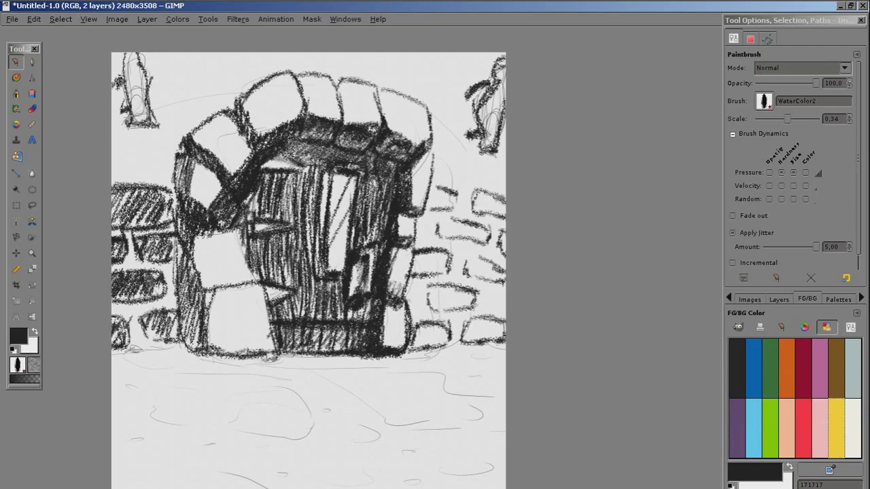
# Outline a large wall stone and a partial stone at the canvas edge below the right torch
pyautogui.moveTo(447, 178); pyautogui.dragTo(487, 181)
pyautogui.moveTo(491, 165)
pyautogui.mouseDown()
pyautogui.moveTo(462, 175)
pyautogui.moveTo(480, 153)
pyautogui.mouseUp()
pyautogui.moveTo(447, 162)
pyautogui.mouseDown()
pyautogui.moveTo(494, 157)
pyautogui.moveTo(451, 160)
pyautogui.mouseUp()
pyautogui.moveTo(437, 158)
pyautogui.mouseDown()
pyautogui.moveTo(435, 179)
pyautogui.moveTo(469, 182)
pyautogui.mouseUp()
pyautogui.moveTo(490, 170)
pyautogui.mouseDown()
pyautogui.moveTo(488, 180)
pyautogui.moveTo(452, 180)
pyautogui.mouseUp()
pyautogui.moveTo(450, 156); pyautogui.dragTo(489, 163)
pyautogui.moveTo(451, 155); pyautogui.dragTo(434, 160)
pyautogui.moveTo(504, 167); pyautogui.dragTo(500, 187)
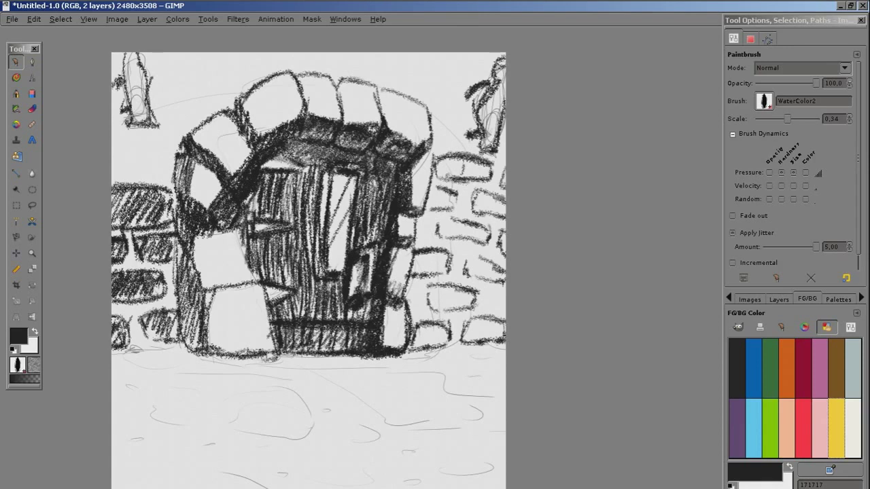
# Outline and hatch two wall stones below the left torch, beside the arch
pyautogui.moveTo(145, 149)
pyautogui.mouseDown()
pyautogui.moveTo(164, 146)
pyautogui.moveTo(143, 165)
pyautogui.mouseUp()
pyautogui.moveTo(137, 165)
pyautogui.mouseDown()
pyautogui.moveTo(174, 165)
pyautogui.moveTo(179, 144)
pyautogui.mouseUp()
pyautogui.moveTo(141, 148)
pyautogui.mouseDown()
pyautogui.moveTo(176, 144)
pyautogui.moveTo(144, 167)
pyautogui.mouseUp()
pyautogui.moveTo(148, 169); pyautogui.dragTo(175, 168)
pyautogui.moveTo(144, 144)
pyautogui.mouseDown()
pyautogui.moveTo(143, 170)
pyautogui.moveTo(175, 139)
pyautogui.moveTo(114, 140)
pyautogui.mouseUp()
pyautogui.moveTo(116, 141); pyautogui.dragTo(119, 169)
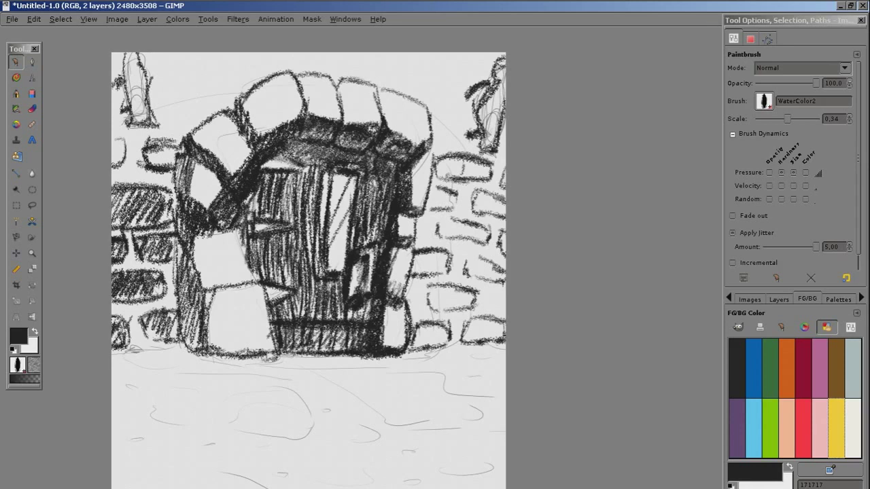
pyautogui.moveTo(113, 134); pyautogui.dragTo(125, 171)
pyautogui.moveTo(148, 160)
pyautogui.mouseDown()
pyautogui.moveTo(156, 142)
pyautogui.moveTo(170, 145)
pyautogui.mouseUp()
# Fill the outlined wall stones right of the door with diagonal hatching, from below the torch to the ground
pyautogui.moveTo(435, 235)
pyautogui.mouseDown()
pyautogui.moveTo(451, 218)
pyautogui.moveTo(486, 224)
pyautogui.moveTo(493, 197)
pyautogui.mouseUp()
pyautogui.moveTo(485, 216); pyautogui.dragTo(504, 200)
pyautogui.moveTo(439, 170)
pyautogui.mouseDown()
pyautogui.moveTo(464, 154)
pyautogui.moveTo(491, 164)
pyautogui.mouseUp()
pyautogui.moveTo(423, 196)
pyautogui.mouseDown()
pyautogui.moveTo(435, 180)
pyautogui.moveTo(440, 186)
pyautogui.mouseUp()
pyautogui.moveTo(430, 211); pyautogui.dragTo(453, 194)
pyautogui.moveTo(408, 274)
pyautogui.mouseDown()
pyautogui.moveTo(423, 254)
pyautogui.moveTo(438, 251)
pyautogui.moveTo(491, 260)
pyautogui.mouseUp()
pyautogui.moveTo(482, 280)
pyautogui.mouseDown()
pyautogui.moveTo(504, 259)
pyautogui.moveTo(505, 229)
pyautogui.mouseUp()
pyautogui.moveTo(431, 302)
pyautogui.mouseDown()
pyautogui.moveTo(444, 285)
pyautogui.moveTo(470, 283)
pyautogui.mouseUp()
pyautogui.moveTo(449, 312)
pyautogui.mouseDown()
pyautogui.moveTo(472, 296)
pyautogui.moveTo(442, 296)
pyautogui.mouseUp()
pyautogui.moveTo(424, 298); pyautogui.dragTo(432, 286)
pyautogui.moveTo(411, 344)
pyautogui.mouseDown()
pyautogui.moveTo(431, 322)
pyautogui.moveTo(451, 319)
pyautogui.moveTo(452, 327)
pyautogui.mouseUp()
pyautogui.moveTo(469, 335); pyautogui.dragTo(484, 313)
pyautogui.moveTo(469, 342); pyautogui.dragTo(501, 319)
pyautogui.moveTo(492, 341); pyautogui.dragTo(505, 323)
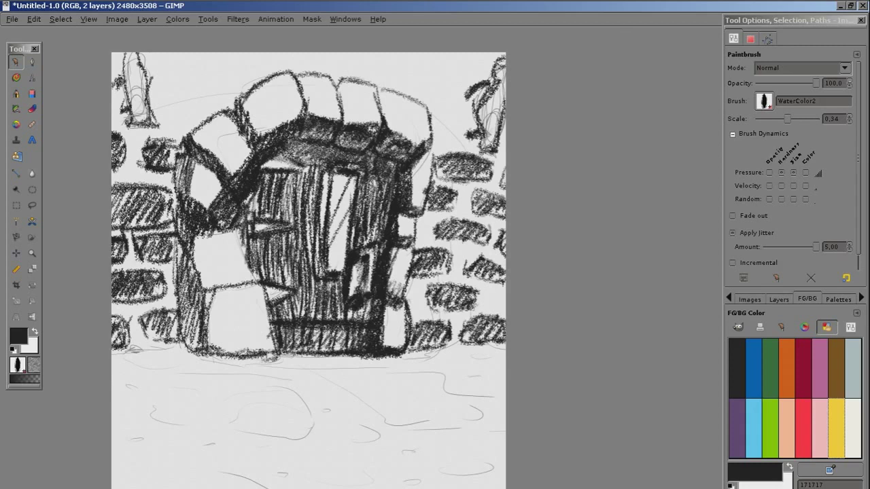
# Draw hatched wall stones around the right torch and between it and the arch
pyautogui.moveTo(306, 433); pyautogui.dragTo(308, 433)
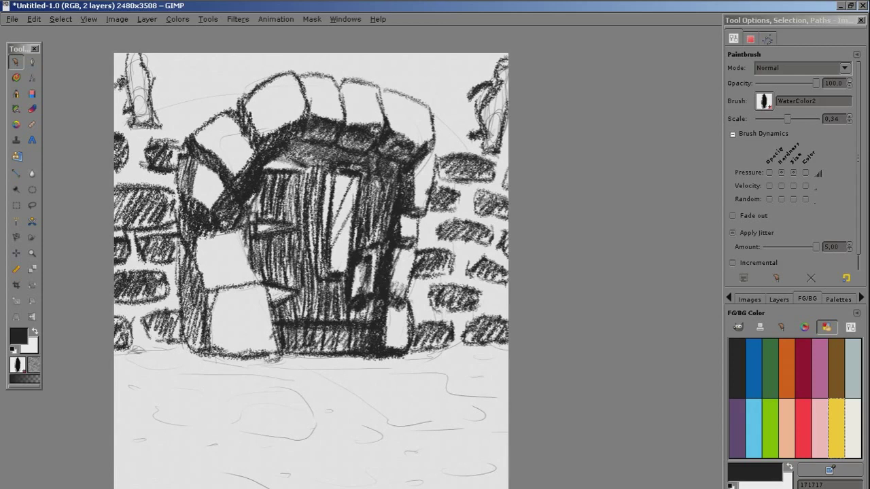
pyautogui.moveTo(456, 139); pyautogui.dragTo(476, 142)
pyautogui.moveTo(458, 124); pyautogui.dragTo(480, 121)
pyautogui.moveTo(468, 151); pyautogui.dragTo(487, 124)
pyautogui.moveTo(432, 96)
pyautogui.mouseDown()
pyautogui.moveTo(457, 98)
pyautogui.moveTo(471, 84)
pyautogui.moveTo(446, 106)
pyautogui.moveTo(463, 97)
pyautogui.mouseUp()
pyautogui.moveTo(424, 72)
pyautogui.mouseDown()
pyautogui.moveTo(426, 88)
pyautogui.moveTo(447, 72)
pyautogui.moveTo(471, 83)
pyautogui.moveTo(506, 73)
pyautogui.moveTo(501, 53)
pyautogui.mouseUp()
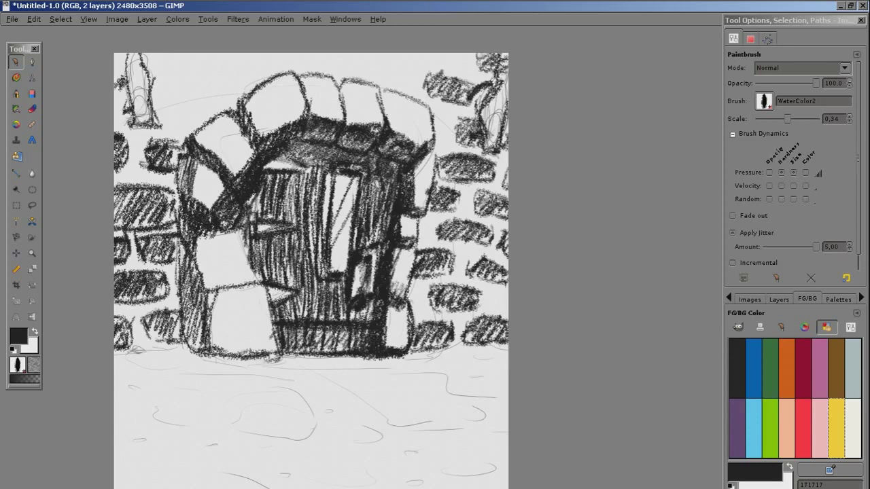
# Draw hatched wall stones around the base of the left torch and between it and the arch
pyautogui.moveTo(166, 127); pyautogui.dragTo(134, 124)
pyautogui.moveTo(120, 102); pyautogui.dragTo(119, 123)
pyautogui.moveTo(121, 122)
pyautogui.mouseDown()
pyautogui.moveTo(137, 112)
pyautogui.moveTo(163, 124)
pyautogui.mouseUp()
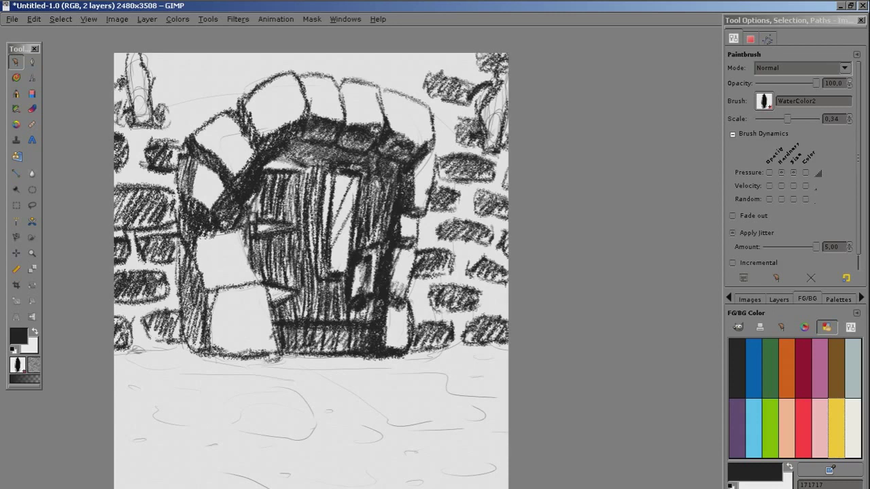
pyautogui.moveTo(167, 80)
pyautogui.mouseDown()
pyautogui.moveTo(180, 97)
pyautogui.moveTo(227, 91)
pyautogui.moveTo(230, 102)
pyautogui.mouseUp()
pyautogui.moveTo(216, 106)
pyautogui.mouseDown()
pyautogui.moveTo(175, 95)
pyautogui.moveTo(224, 99)
pyautogui.mouseUp()
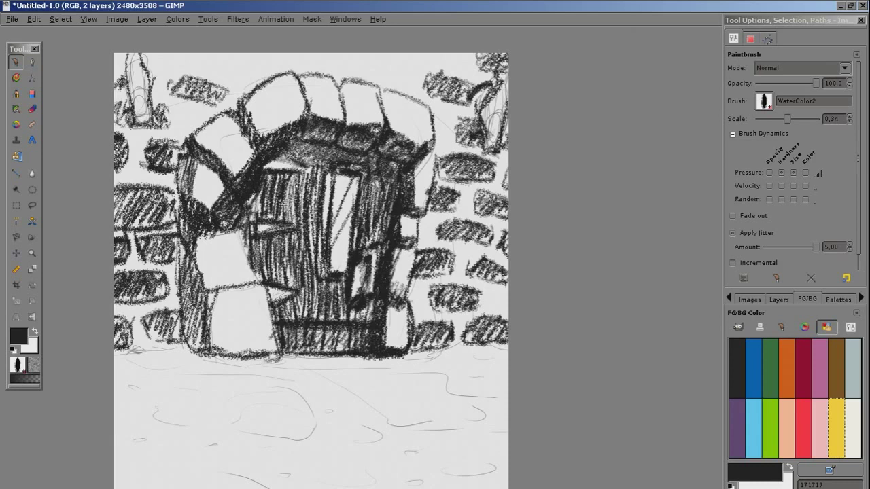
# Draw hatched wall stones above the arch, from beside the left torch across to the right torch
pyautogui.moveTo(188, 126); pyautogui.dragTo(205, 116)
pyautogui.moveTo(175, 91)
pyautogui.mouseDown()
pyautogui.moveTo(188, 96)
pyautogui.moveTo(193, 80)
pyautogui.moveTo(223, 97)
pyautogui.moveTo(205, 98)
pyautogui.mouseUp()
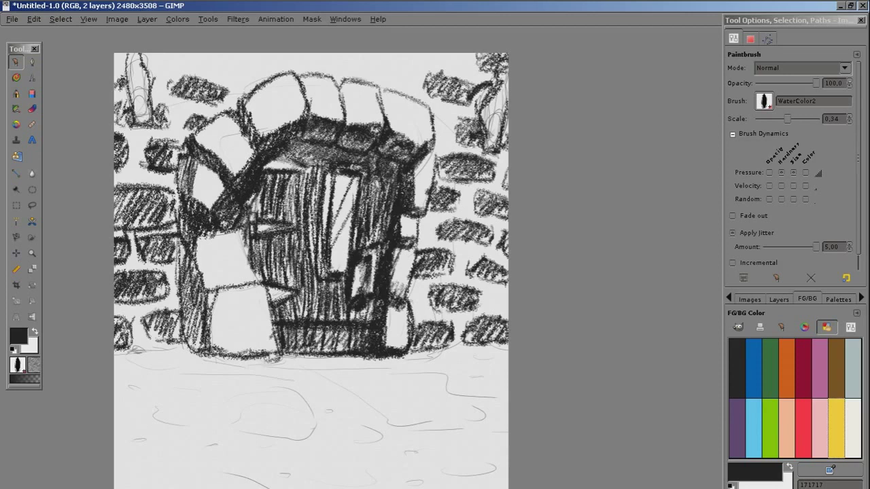
pyautogui.moveTo(149, 67)
pyautogui.mouseDown()
pyautogui.moveTo(271, 60)
pyautogui.moveTo(262, 57)
pyautogui.moveTo(290, 64)
pyautogui.mouseUp()
pyautogui.moveTo(234, 76); pyautogui.dragTo(257, 58)
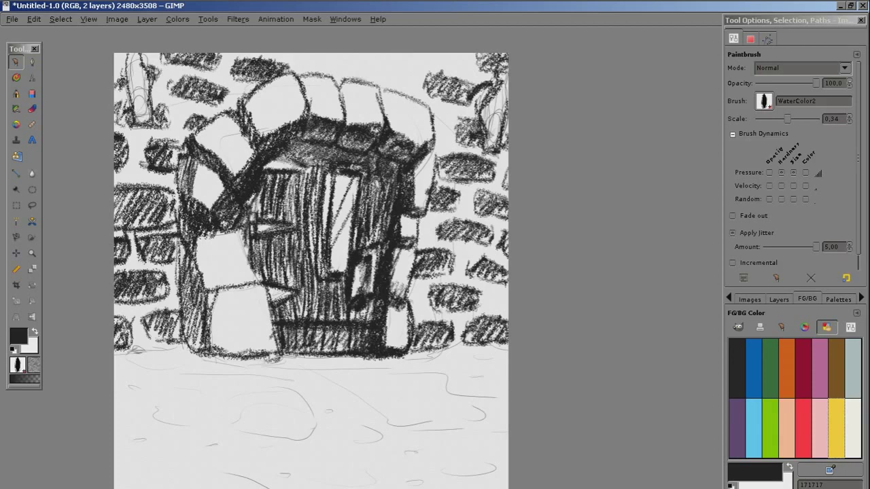
pyautogui.moveTo(419, 81); pyautogui.dragTo(439, 75)
pyautogui.moveTo(442, 102)
pyautogui.mouseDown()
pyautogui.moveTo(466, 97)
pyautogui.moveTo(476, 54)
pyautogui.moveTo(489, 53)
pyautogui.mouseUp()
pyautogui.moveTo(359, 67)
pyautogui.mouseDown()
pyautogui.moveTo(396, 76)
pyautogui.moveTo(338, 65)
pyautogui.moveTo(367, 82)
pyautogui.moveTo(387, 62)
pyautogui.moveTo(394, 71)
pyautogui.moveTo(343, 74)
pyautogui.moveTo(432, 59)
pyautogui.mouseUp()
pyautogui.moveTo(392, 91); pyautogui.dragTo(398, 68)
pyautogui.moveTo(295, 57); pyautogui.dragTo(322, 54)
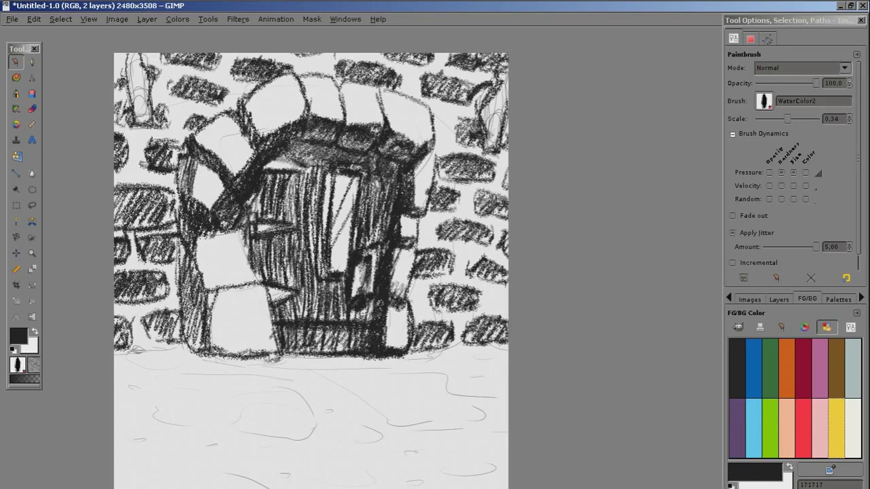
# Paint a heavy dark shadow along the arch's left outer edge, from the ground up to its crown
pyautogui.moveTo(181, 234)
pyautogui.mouseDown()
pyautogui.moveTo(192, 354)
pyautogui.moveTo(207, 344)
pyautogui.mouseUp()
pyautogui.moveTo(182, 217)
pyautogui.mouseDown()
pyautogui.moveTo(179, 159)
pyautogui.moveTo(187, 146)
pyautogui.mouseUp()
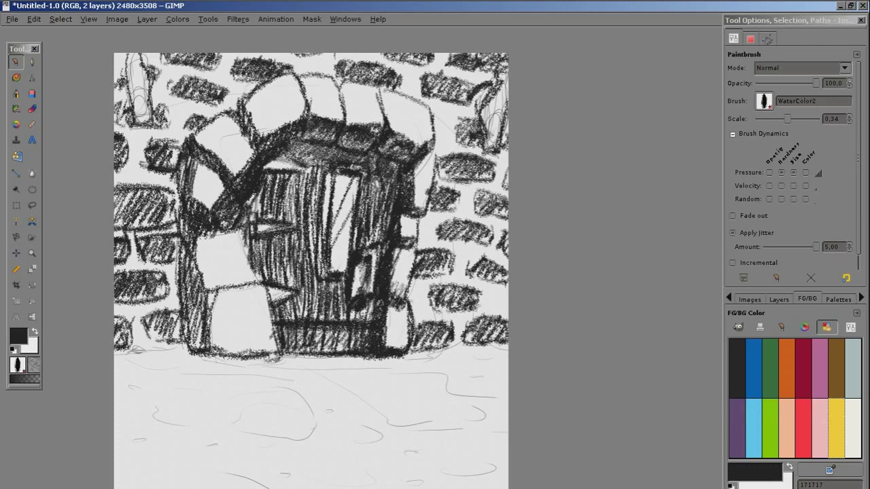
pyautogui.moveTo(207, 112)
pyautogui.mouseDown()
pyautogui.moveTo(248, 80)
pyautogui.moveTo(228, 88)
pyautogui.moveTo(258, 71)
pyautogui.moveTo(265, 76)
pyautogui.moveTo(178, 134)
pyautogui.moveTo(171, 156)
pyautogui.moveTo(163, 114)
pyautogui.mouseUp()
pyautogui.moveTo(205, 94)
pyautogui.mouseDown()
pyautogui.moveTo(175, 128)
pyautogui.moveTo(168, 196)
pyautogui.moveTo(180, 159)
pyautogui.moveTo(154, 203)
pyautogui.moveTo(183, 213)
pyautogui.mouseUp()
pyautogui.moveTo(191, 159)
pyautogui.mouseDown()
pyautogui.moveTo(164, 197)
pyautogui.moveTo(178, 216)
pyautogui.mouseUp()
pyautogui.moveTo(184, 255)
pyautogui.mouseDown()
pyautogui.moveTo(170, 296)
pyautogui.moveTo(163, 224)
pyautogui.moveTo(151, 337)
pyautogui.moveTo(209, 358)
pyautogui.moveTo(152, 349)
pyautogui.moveTo(197, 344)
pyautogui.moveTo(211, 352)
pyautogui.moveTo(141, 351)
pyautogui.moveTo(145, 284)
pyautogui.moveTo(147, 355)
pyautogui.moveTo(141, 239)
pyautogui.mouseUp()
pyautogui.moveTo(151, 193)
pyautogui.mouseDown()
pyautogui.moveTo(151, 246)
pyautogui.moveTo(169, 245)
pyautogui.moveTo(156, 321)
pyautogui.moveTo(170, 292)
pyautogui.moveTo(166, 339)
pyautogui.moveTo(182, 326)
pyautogui.mouseUp()
pyautogui.moveTo(177, 265)
pyautogui.mouseDown()
pyautogui.moveTo(181, 309)
pyautogui.moveTo(144, 345)
pyautogui.mouseUp()
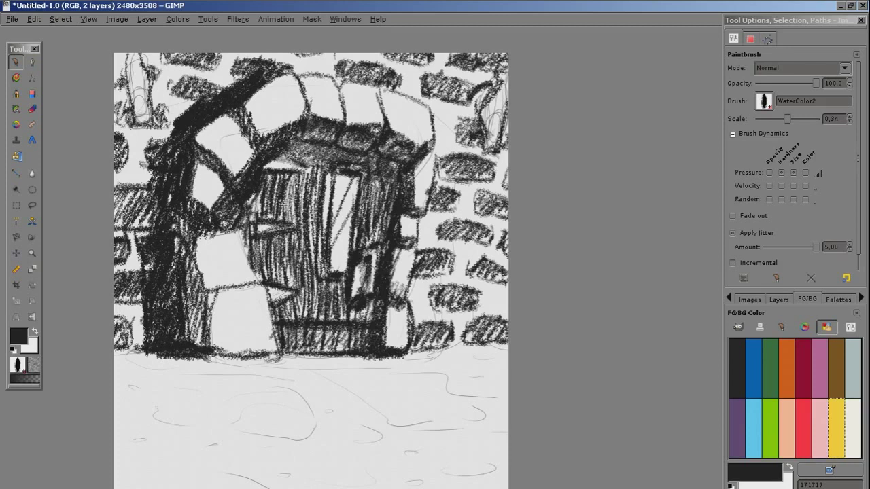
pyautogui.moveTo(152, 232); pyautogui.dragTo(149, 197)
pyautogui.moveTo(274, 74)
pyautogui.mouseDown()
pyautogui.moveTo(295, 70)
pyautogui.moveTo(305, 80)
pyautogui.mouseUp()
# Darken the shadows under the arch, along the door's right edge and left of the lower left arch stones
pyautogui.moveTo(293, 150)
pyautogui.mouseDown()
pyautogui.moveTo(311, 150)
pyautogui.moveTo(288, 156)
pyautogui.moveTo(385, 152)
pyautogui.moveTo(403, 178)
pyautogui.moveTo(382, 268)
pyautogui.mouseUp()
pyautogui.moveTo(374, 307)
pyautogui.mouseDown()
pyautogui.moveTo(367, 327)
pyautogui.moveTo(361, 304)
pyautogui.mouseUp()
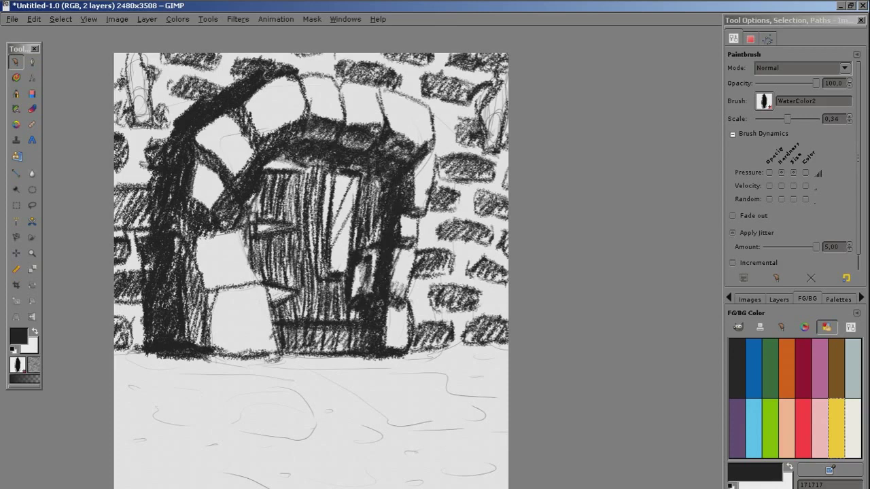
pyautogui.moveTo(355, 347); pyautogui.dragTo(359, 314)
pyautogui.moveTo(365, 268); pyautogui.dragTo(362, 287)
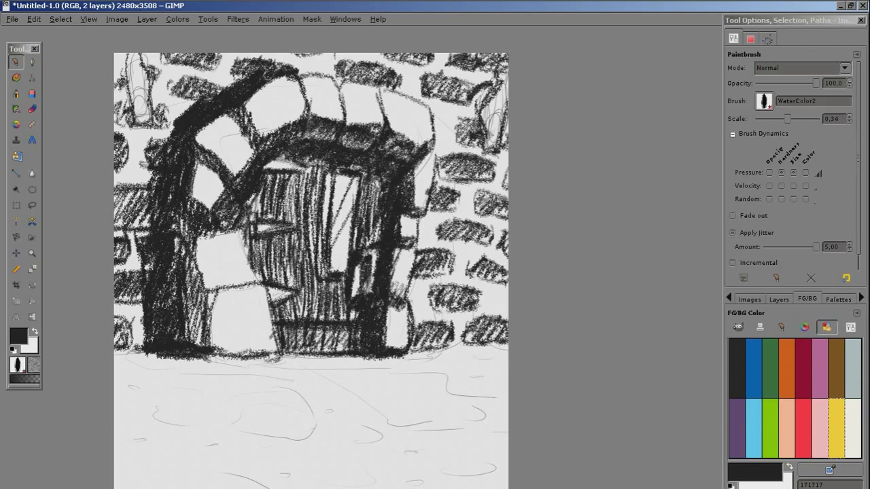
pyautogui.moveTo(375, 251)
pyautogui.mouseDown()
pyautogui.moveTo(375, 283)
pyautogui.moveTo(379, 177)
pyautogui.moveTo(377, 238)
pyautogui.moveTo(375, 218)
pyautogui.mouseUp()
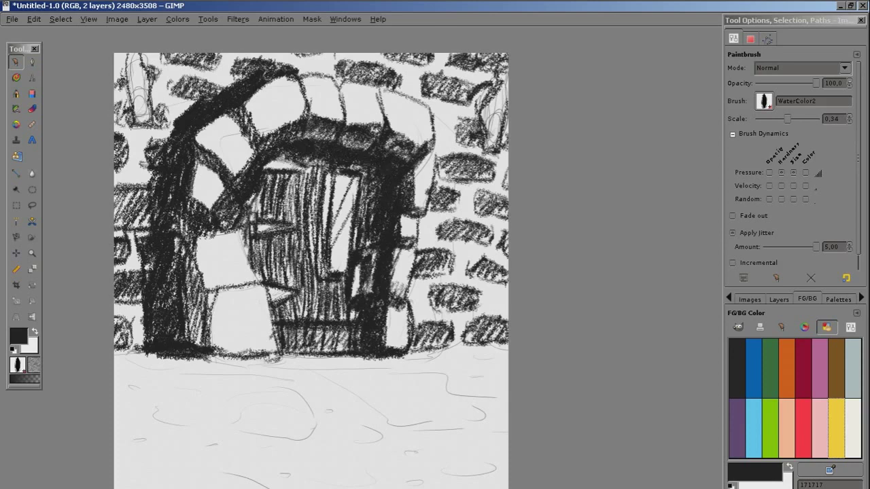
pyautogui.moveTo(212, 352)
pyautogui.mouseDown()
pyautogui.moveTo(264, 352)
pyautogui.moveTo(207, 353)
pyautogui.moveTo(197, 299)
pyautogui.moveTo(190, 340)
pyautogui.moveTo(195, 280)
pyautogui.moveTo(186, 228)
pyautogui.mouseUp()
pyautogui.moveTo(193, 275); pyautogui.dragTo(207, 348)
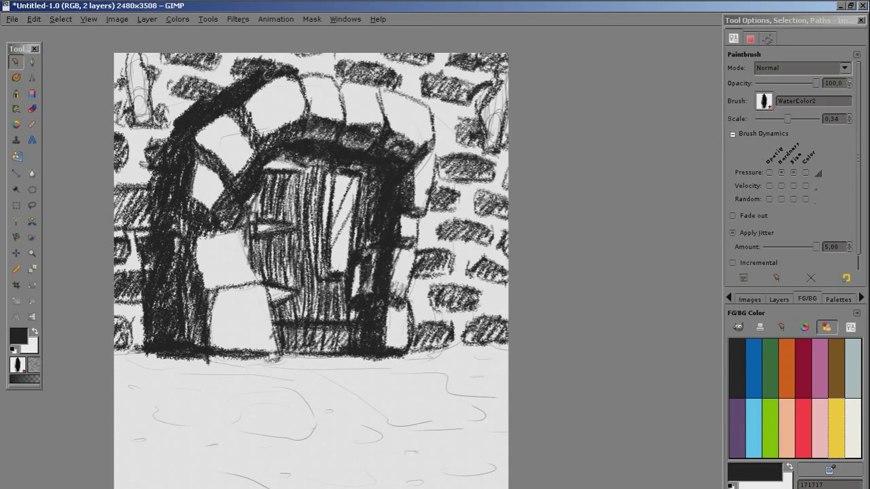
# Ink the edges of a large rounded cobble and several flat cobbles on the ground just in front of the door
pyautogui.moveTo(227, 424)
pyautogui.mouseDown()
pyautogui.moveTo(280, 436)
pyautogui.moveTo(316, 421)
pyautogui.mouseUp()
pyautogui.moveTo(231, 409); pyautogui.dragTo(237, 430)
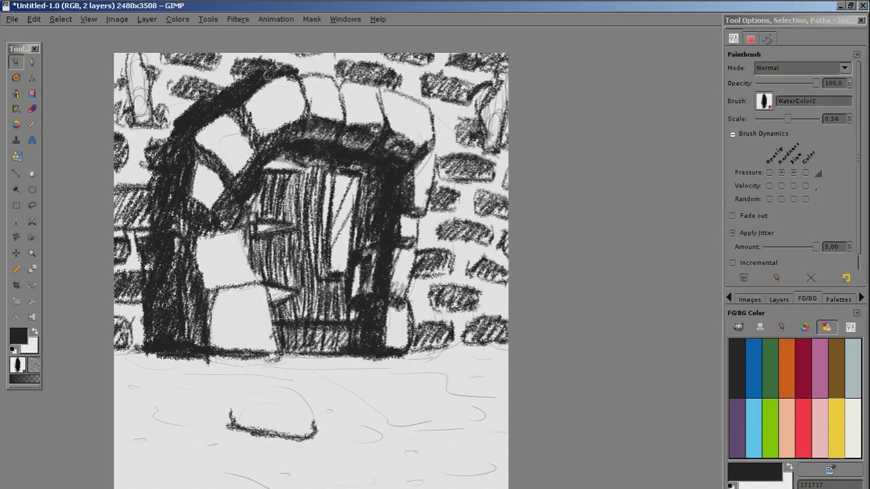
pyautogui.moveTo(173, 367)
pyautogui.mouseDown()
pyautogui.moveTo(261, 370)
pyautogui.moveTo(179, 360)
pyautogui.mouseUp()
pyautogui.moveTo(125, 357); pyautogui.dragTo(151, 366)
pyautogui.moveTo(352, 382); pyautogui.dragTo(445, 390)
pyautogui.moveTo(344, 375); pyautogui.dragTo(371, 368)
pyautogui.moveTo(296, 368)
pyautogui.mouseDown()
pyautogui.moveTo(324, 377)
pyautogui.moveTo(336, 350)
pyautogui.mouseUp()
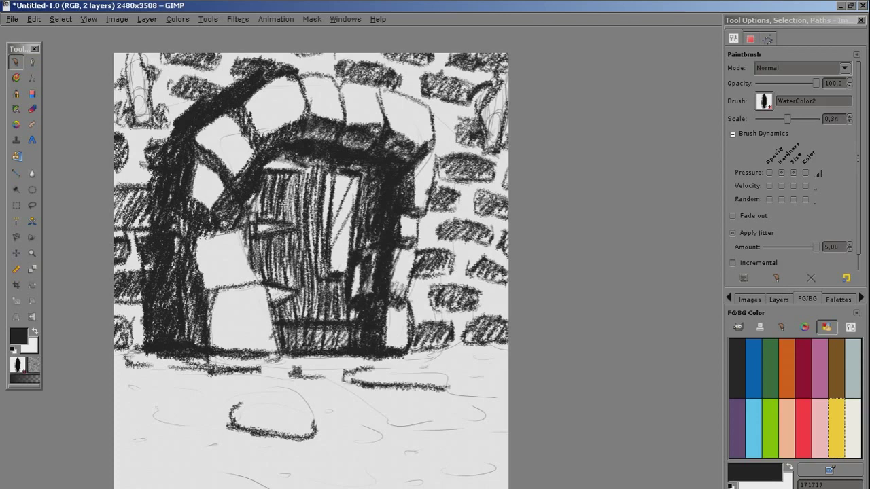
pyautogui.moveTo(464, 416)
pyautogui.mouseDown()
pyautogui.moveTo(494, 422)
pyautogui.moveTo(454, 404)
pyautogui.mouseUp()
# Darken the underside of the arch and thicken the joints between the left arch stones
pyautogui.moveTo(336, 140)
pyautogui.mouseDown()
pyautogui.moveTo(364, 123)
pyautogui.moveTo(365, 143)
pyautogui.moveTo(423, 152)
pyautogui.moveTo(303, 132)
pyautogui.mouseUp()
pyautogui.moveTo(246, 134)
pyautogui.mouseDown()
pyautogui.moveTo(243, 103)
pyautogui.moveTo(239, 123)
pyautogui.moveTo(233, 111)
pyautogui.moveTo(200, 150)
pyautogui.mouseUp()
pyautogui.moveTo(236, 213); pyautogui.dragTo(223, 232)
pyautogui.moveTo(206, 197); pyautogui.dragTo(192, 214)
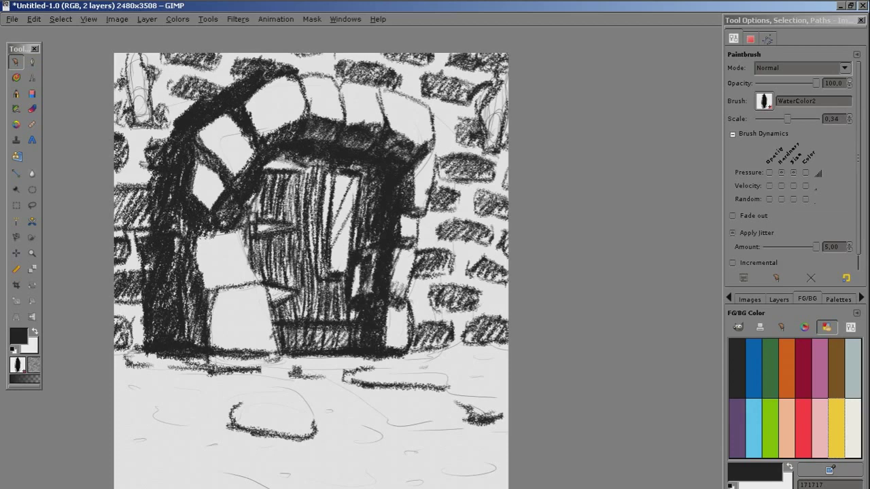
# Outline the small cobbles on the left ground and lightly hatch the main cobbles in front of the door
pyautogui.moveTo(191, 424)
pyautogui.mouseDown()
pyautogui.moveTo(158, 416)
pyautogui.moveTo(149, 396)
pyautogui.mouseUp()
pyautogui.moveTo(142, 441); pyautogui.dragTo(163, 447)
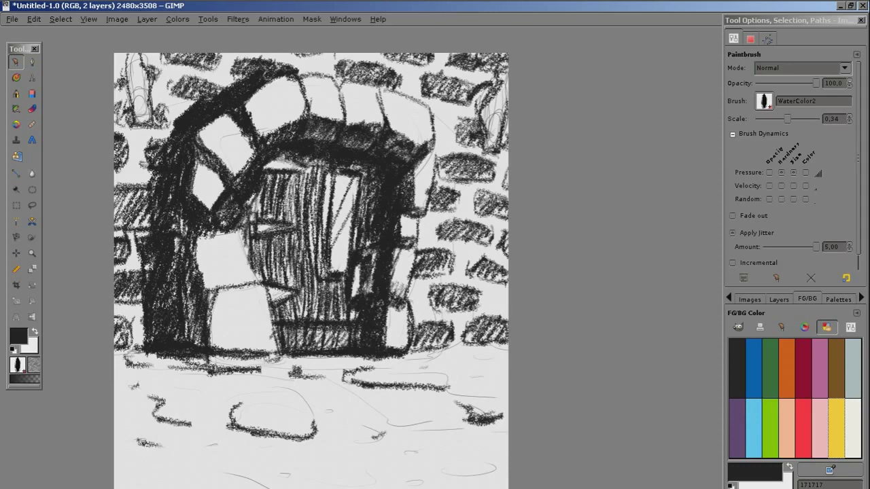
pyautogui.moveTo(156, 390)
pyautogui.mouseDown()
pyautogui.moveTo(194, 411)
pyautogui.moveTo(216, 408)
pyautogui.mouseUp()
pyautogui.moveTo(232, 411)
pyautogui.mouseDown()
pyautogui.moveTo(269, 401)
pyautogui.moveTo(305, 415)
pyautogui.mouseUp()
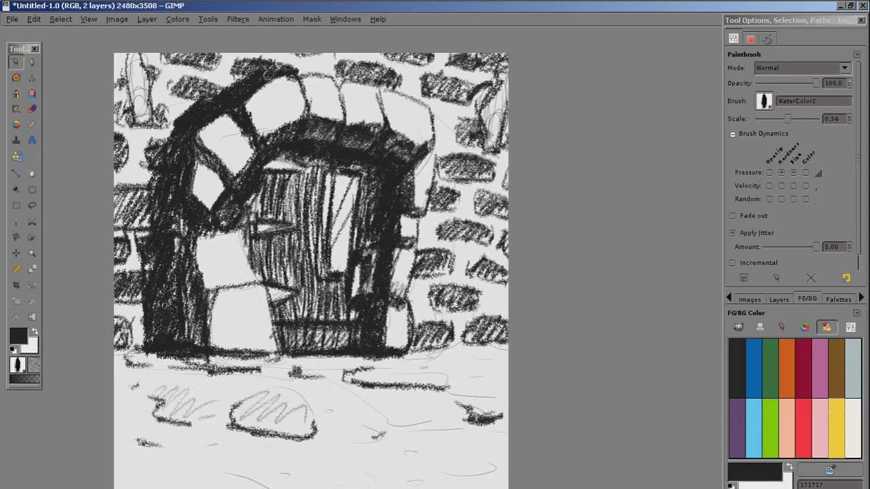
pyautogui.moveTo(364, 374)
pyautogui.mouseDown()
pyautogui.moveTo(444, 382)
pyautogui.moveTo(330, 379)
pyautogui.mouseUp()
pyautogui.moveTo(292, 433)
pyautogui.mouseDown()
pyautogui.moveTo(324, 418)
pyautogui.moveTo(245, 412)
pyautogui.moveTo(286, 394)
pyautogui.mouseUp()
pyautogui.moveTo(197, 416); pyautogui.dragTo(175, 391)
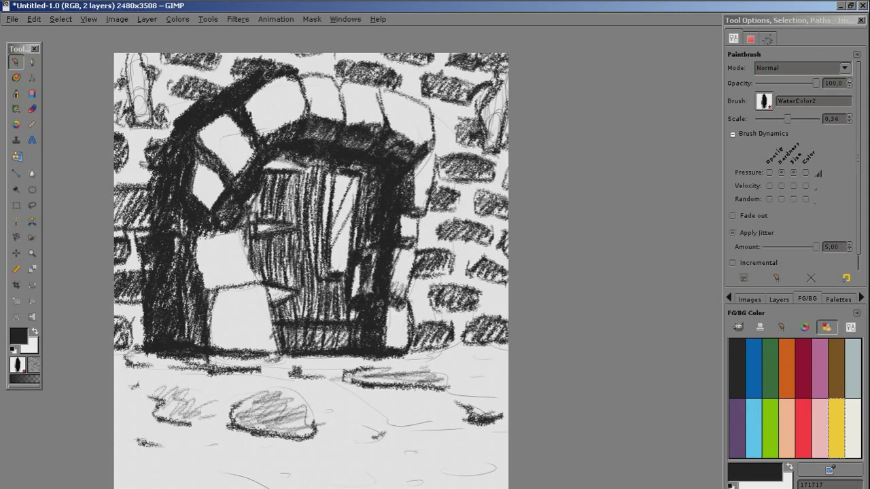
# Ink a flat cobble at the right edge and draw the line where the right wall meets the ground
pyautogui.moveTo(459, 385); pyautogui.dragTo(498, 390)
pyautogui.moveTo(460, 357); pyautogui.dragTo(489, 357)
pyautogui.moveTo(421, 350); pyautogui.dragTo(506, 347)
pyautogui.moveTo(448, 347); pyautogui.dragTo(481, 343)
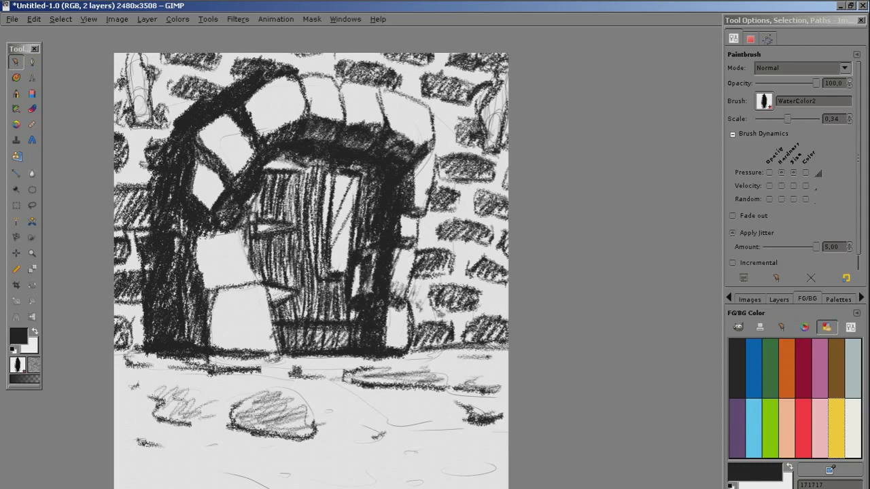
pyautogui.moveTo(480, 308); pyautogui.dragTo(495, 295)
# Outline the two rows of cobbles across the left and middle foreground with dark lower edges
pyautogui.scroll(-5, 311, 271)
pyautogui.moveTo(316, 336); pyautogui.dragTo(423, 352)
pyautogui.moveTo(337, 321)
pyautogui.mouseDown()
pyautogui.moveTo(355, 343)
pyautogui.moveTo(414, 345)
pyautogui.mouseUp()
pyautogui.moveTo(341, 296); pyautogui.dragTo(411, 293)
pyautogui.moveTo(352, 271); pyautogui.dragTo(367, 297)
pyautogui.moveTo(225, 305)
pyautogui.mouseDown()
pyautogui.moveTo(317, 305)
pyautogui.moveTo(228, 278)
pyautogui.moveTo(237, 276)
pyautogui.mouseUp()
pyautogui.moveTo(178, 342); pyautogui.dragTo(227, 348)
pyautogui.moveTo(227, 348)
pyautogui.mouseDown()
pyautogui.moveTo(153, 324)
pyautogui.moveTo(186, 317)
pyautogui.mouseUp()
pyautogui.moveTo(233, 338); pyautogui.dragTo(255, 348)
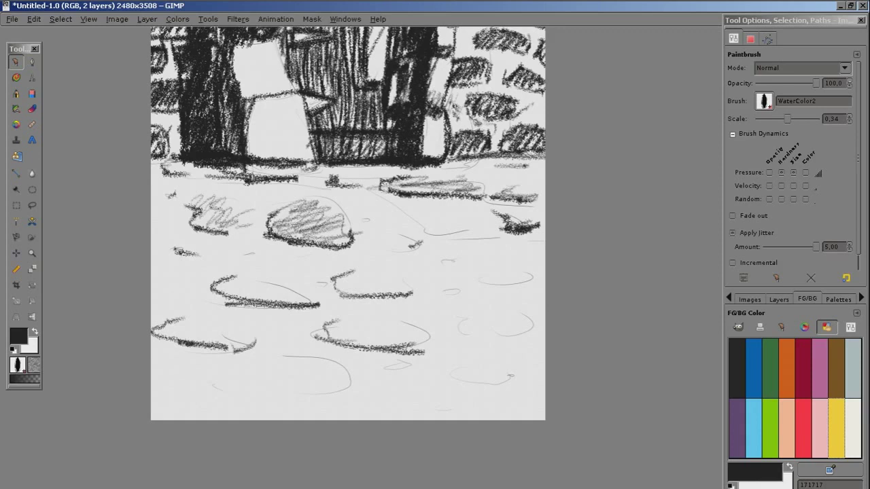
# Outline the bottom cobble and the two cobbles on the right side of the foreground
pyautogui.moveTo(273, 391); pyautogui.dragTo(345, 390)
pyautogui.moveTo(266, 384); pyautogui.dragTo(273, 359)
pyautogui.moveTo(309, 388); pyautogui.dragTo(407, 384)
pyautogui.moveTo(470, 344); pyautogui.dragTo(532, 341)
pyautogui.moveTo(476, 342)
pyautogui.mouseDown()
pyautogui.moveTo(438, 326)
pyautogui.moveTo(485, 314)
pyautogui.mouseUp()
pyautogui.moveTo(460, 285); pyautogui.dragTo(538, 292)
pyautogui.moveTo(456, 297); pyautogui.dragTo(441, 291)
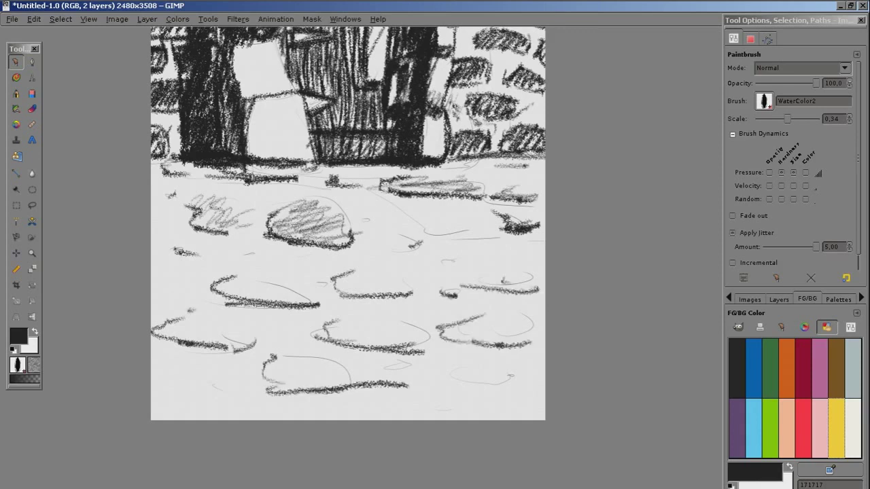
# Add a small dark pointed rock mid-ground, a flat cobble at the lower right and faint cobble lines near the door
pyautogui.moveTo(284, 269)
pyautogui.mouseDown()
pyautogui.moveTo(302, 280)
pyautogui.moveTo(311, 269)
pyautogui.moveTo(271, 267)
pyautogui.moveTo(289, 263)
pyautogui.moveTo(295, 275)
pyautogui.mouseUp()
pyautogui.moveTo(472, 385); pyautogui.dragTo(519, 379)
pyautogui.moveTo(457, 373); pyautogui.dragTo(500, 380)
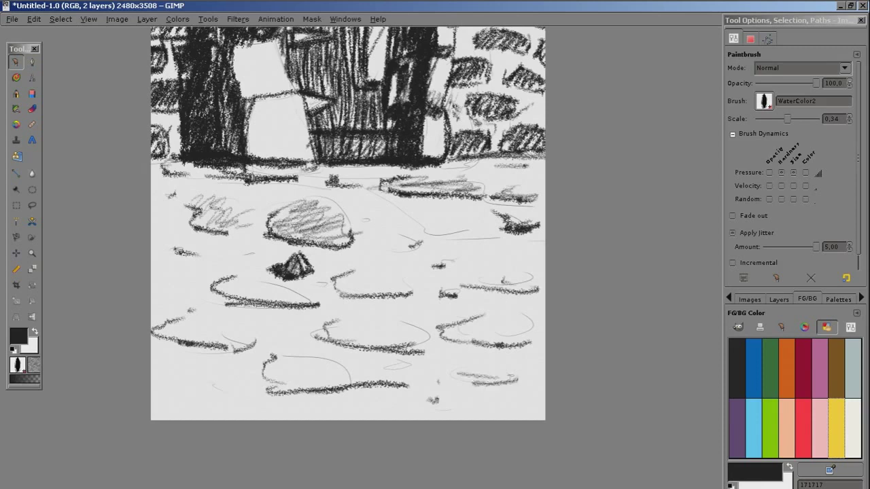
pyautogui.moveTo(432, 235); pyautogui.dragTo(457, 237)
pyautogui.moveTo(371, 217); pyautogui.dragTo(452, 221)
# Cover the ground nearest the wall with light diagonal hatching, from the right edge across to the left
pyautogui.moveTo(457, 180); pyautogui.dragTo(525, 177)
pyautogui.moveTo(422, 176); pyautogui.dragTo(518, 155)
pyautogui.moveTo(462, 184); pyautogui.dragTo(526, 160)
pyautogui.moveTo(496, 193)
pyautogui.mouseDown()
pyautogui.moveTo(543, 170)
pyautogui.moveTo(544, 178)
pyautogui.mouseUp()
pyautogui.moveTo(360, 181)
pyautogui.mouseDown()
pyautogui.moveTo(412, 170)
pyautogui.moveTo(390, 165)
pyautogui.mouseUp()
pyautogui.moveTo(249, 193); pyautogui.dragTo(335, 177)
pyautogui.moveTo(152, 188); pyautogui.dragTo(212, 169)
pyautogui.moveTo(152, 195); pyautogui.dragTo(231, 174)
pyautogui.moveTo(151, 226); pyautogui.dragTo(293, 170)
pyautogui.moveTo(151, 260); pyautogui.dragTo(401, 166)
pyautogui.moveTo(160, 280); pyautogui.dragTo(389, 191)
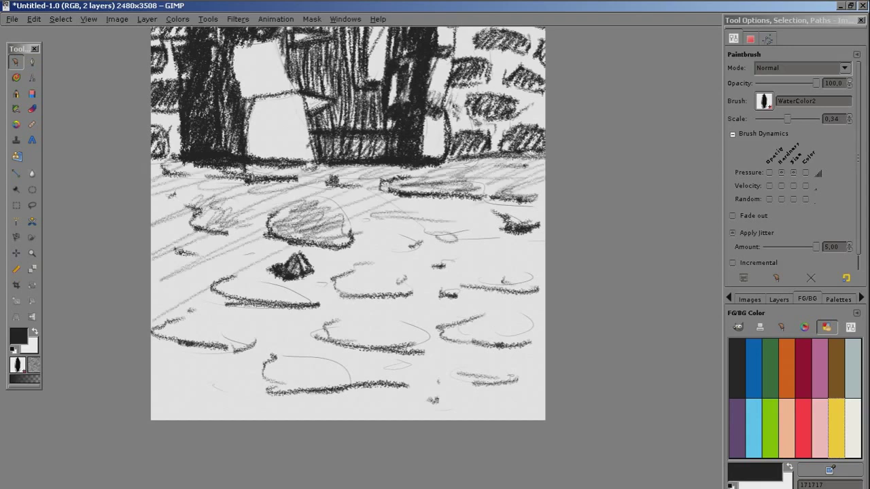
# Extend the long diagonal hatching over the rest of the ground down to the lower right corner
pyautogui.moveTo(152, 324); pyautogui.dragTo(470, 197)
pyautogui.moveTo(180, 369); pyautogui.dragTo(500, 217)
pyautogui.moveTo(212, 387); pyautogui.dragTo(544, 230)
pyautogui.moveTo(244, 419); pyautogui.dragTo(543, 268)
pyautogui.moveTo(320, 420); pyautogui.dragTo(545, 293)
pyautogui.moveTo(367, 419); pyautogui.dragTo(544, 318)
pyautogui.moveTo(412, 420); pyautogui.dragTo(545, 343)
pyautogui.moveTo(454, 419); pyautogui.dragTo(544, 365)
pyautogui.moveTo(494, 419); pyautogui.dragTo(525, 392)
pyautogui.moveTo(523, 419); pyautogui.dragTo(543, 408)
pyautogui.moveTo(426, 421); pyautogui.dragTo(491, 383)
pyautogui.moveTo(401, 421); pyautogui.dragTo(446, 382)
# Shade the outlined foreground cobbles with short zigzag hatching and hatch the gaps at the lower left
pyautogui.moveTo(261, 393); pyautogui.dragTo(364, 350)
pyautogui.moveTo(212, 383); pyautogui.dragTo(277, 348)
pyautogui.moveTo(181, 394); pyautogui.dragTo(239, 350)
pyautogui.moveTo(224, 294)
pyautogui.mouseDown()
pyautogui.moveTo(249, 274)
pyautogui.moveTo(323, 292)
pyautogui.mouseUp()
pyautogui.moveTo(156, 325)
pyautogui.mouseDown()
pyautogui.moveTo(319, 349)
pyautogui.moveTo(351, 384)
pyautogui.moveTo(425, 372)
pyautogui.moveTo(366, 315)
pyautogui.moveTo(422, 344)
pyautogui.mouseUp()
pyautogui.moveTo(340, 279)
pyautogui.mouseDown()
pyautogui.moveTo(416, 284)
pyautogui.moveTo(444, 296)
pyautogui.moveTo(542, 275)
pyautogui.moveTo(476, 286)
pyautogui.moveTo(445, 274)
pyautogui.mouseUp()
pyautogui.moveTo(464, 314)
pyautogui.mouseDown()
pyautogui.moveTo(517, 319)
pyautogui.moveTo(533, 331)
pyautogui.mouseUp()
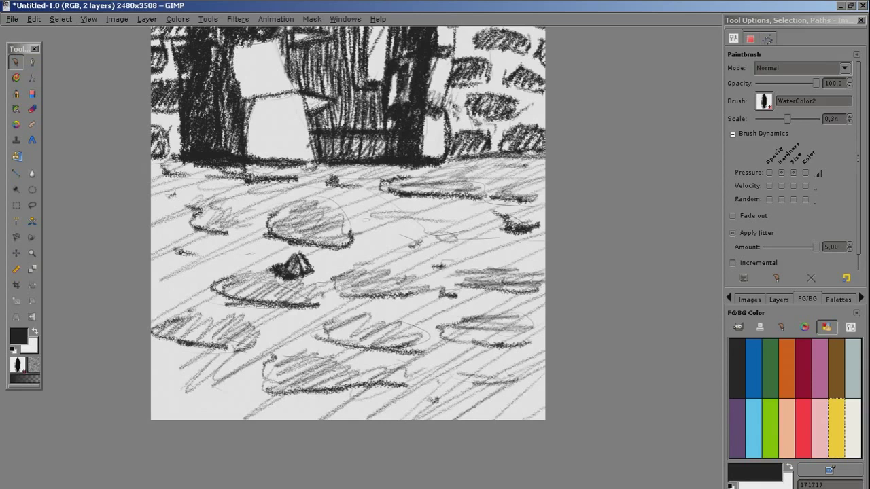
# Deepen the right foreground cobble and sketch hatched flat cobbles along the bottom of the ground
pyautogui.moveTo(442, 329); pyautogui.dragTo(527, 343)
pyautogui.moveTo(481, 371)
pyautogui.mouseDown()
pyautogui.moveTo(544, 378)
pyautogui.moveTo(456, 368)
pyautogui.mouseUp()
pyautogui.moveTo(387, 415)
pyautogui.mouseDown()
pyautogui.moveTo(458, 408)
pyautogui.moveTo(449, 410)
pyautogui.mouseUp()
pyautogui.moveTo(225, 388)
pyautogui.mouseDown()
pyautogui.moveTo(158, 400)
pyautogui.moveTo(235, 417)
pyautogui.mouseUp()
# Add denser horizontal hatching to the cobbles in front of the door and along the left and right edges
pyautogui.moveTo(428, 235); pyautogui.dragTo(496, 228)
pyautogui.moveTo(291, 232)
pyautogui.mouseDown()
pyautogui.moveTo(360, 235)
pyautogui.moveTo(269, 206)
pyautogui.mouseUp()
pyautogui.moveTo(198, 221); pyautogui.dragTo(271, 208)
pyautogui.moveTo(224, 231); pyautogui.dragTo(273, 219)
pyautogui.moveTo(208, 227); pyautogui.dragTo(259, 199)
pyautogui.moveTo(203, 207); pyautogui.dragTo(245, 196)
pyautogui.moveTo(204, 219); pyautogui.dragTo(256, 203)
pyautogui.moveTo(152, 246); pyautogui.dragTo(178, 240)
pyautogui.moveTo(158, 264)
pyautogui.mouseDown()
pyautogui.moveTo(216, 246)
pyautogui.moveTo(216, 257)
pyautogui.mouseUp()
pyautogui.moveTo(153, 275)
pyautogui.mouseDown()
pyautogui.moveTo(213, 261)
pyautogui.moveTo(216, 270)
pyautogui.mouseUp()
pyautogui.moveTo(410, 191)
pyautogui.mouseDown()
pyautogui.moveTo(492, 178)
pyautogui.moveTo(537, 185)
pyautogui.mouseUp()
pyautogui.moveTo(509, 170); pyautogui.dragTo(541, 162)
pyautogui.moveTo(284, 193); pyautogui.dragTo(258, 190)
pyautogui.moveTo(255, 185); pyautogui.dragTo(282, 175)
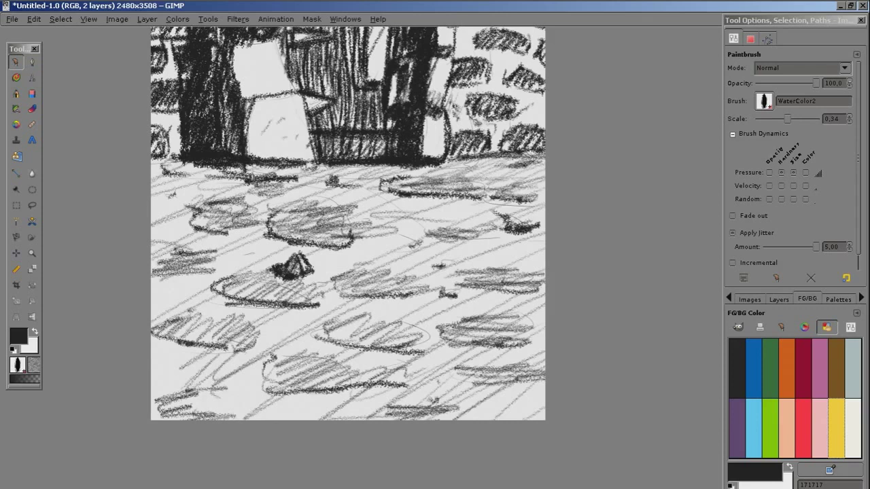
# Shade the two lower left arch stones with light hatching and darken the joint above them
pyautogui.scroll(5, 348, 224)
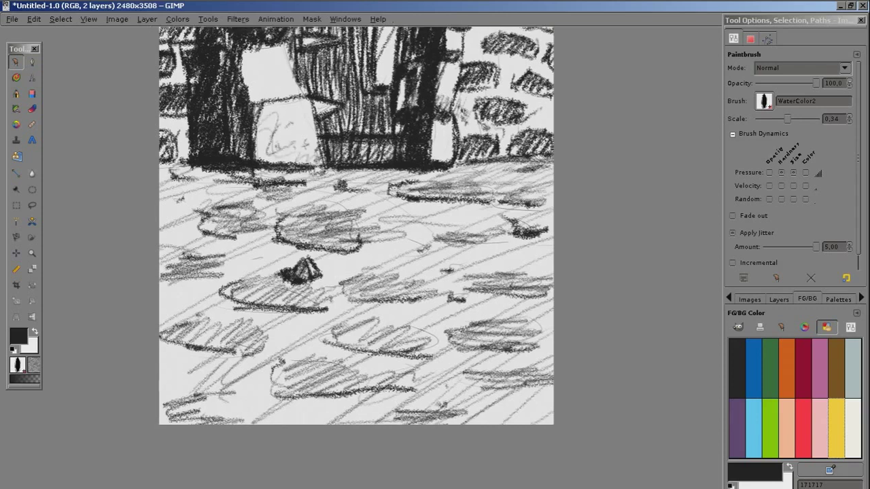
pyautogui.moveTo(262, 303); pyautogui.dragTo(298, 298)
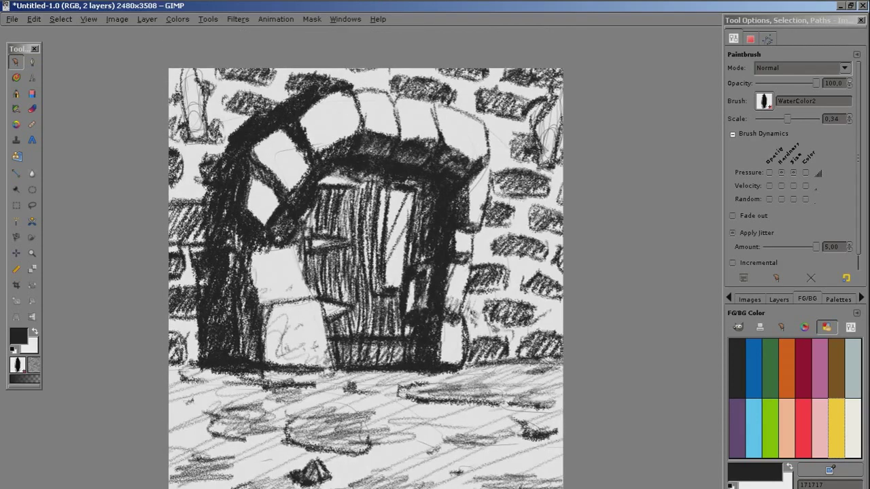
pyautogui.moveTo(258, 253)
pyautogui.mouseDown()
pyautogui.moveTo(255, 282)
pyautogui.moveTo(268, 297)
pyautogui.moveTo(310, 297)
pyautogui.moveTo(276, 355)
pyautogui.moveTo(321, 360)
pyautogui.mouseUp()
pyautogui.moveTo(281, 306)
pyautogui.mouseDown()
pyautogui.moveTo(321, 301)
pyautogui.moveTo(274, 319)
pyautogui.moveTo(271, 344)
pyautogui.moveTo(332, 363)
pyautogui.mouseUp()
pyautogui.moveTo(292, 247); pyautogui.dragTo(309, 293)
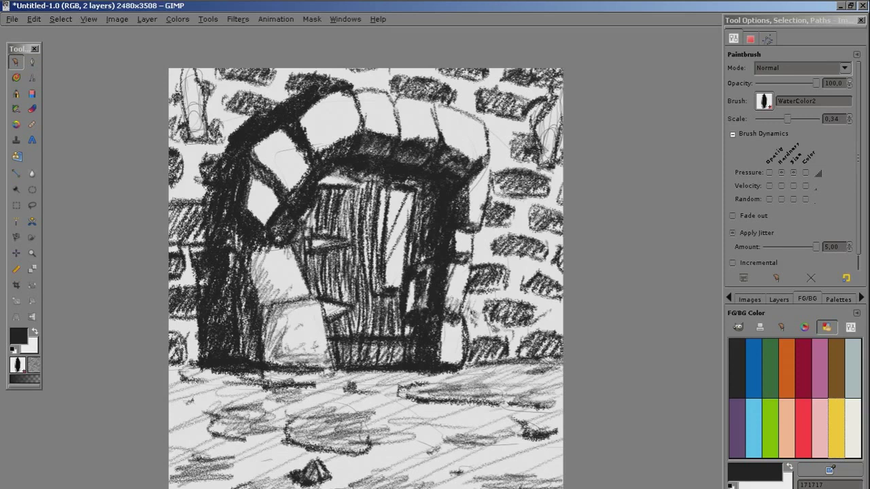
pyautogui.moveTo(308, 208); pyautogui.dragTo(300, 246)
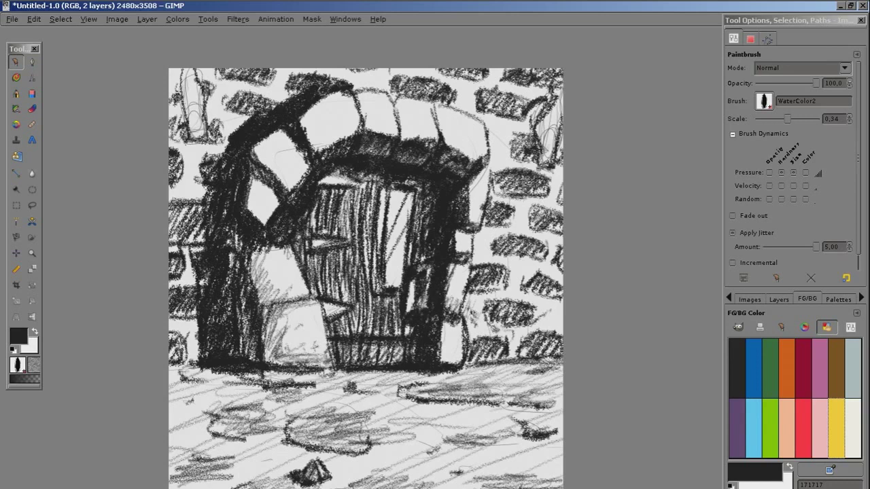
# Add light crack marks to the pale arch stones and rework the edges of the door's light panel
pyautogui.moveTo(381, 91); pyautogui.dragTo(359, 100)
pyautogui.moveTo(317, 133)
pyautogui.mouseDown()
pyautogui.moveTo(307, 109)
pyautogui.moveTo(346, 148)
pyautogui.mouseUp()
pyautogui.moveTo(274, 146); pyautogui.dragTo(283, 167)
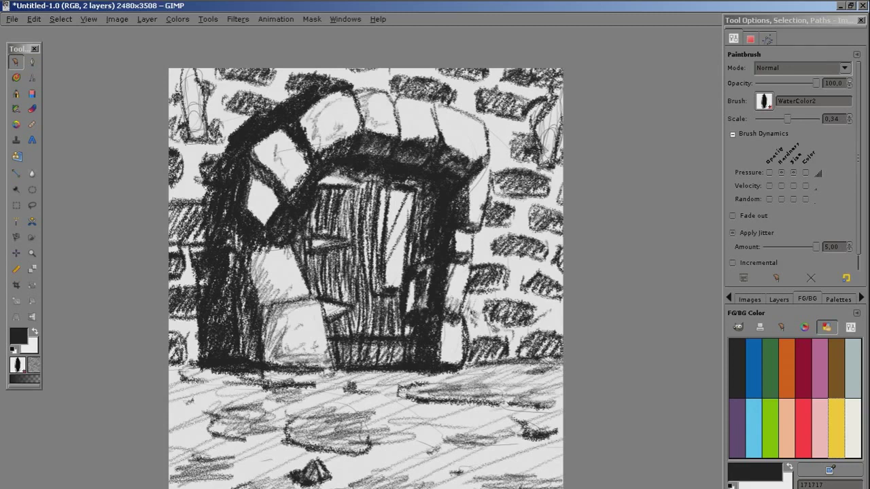
pyautogui.moveTo(252, 208); pyautogui.dragTo(272, 194)
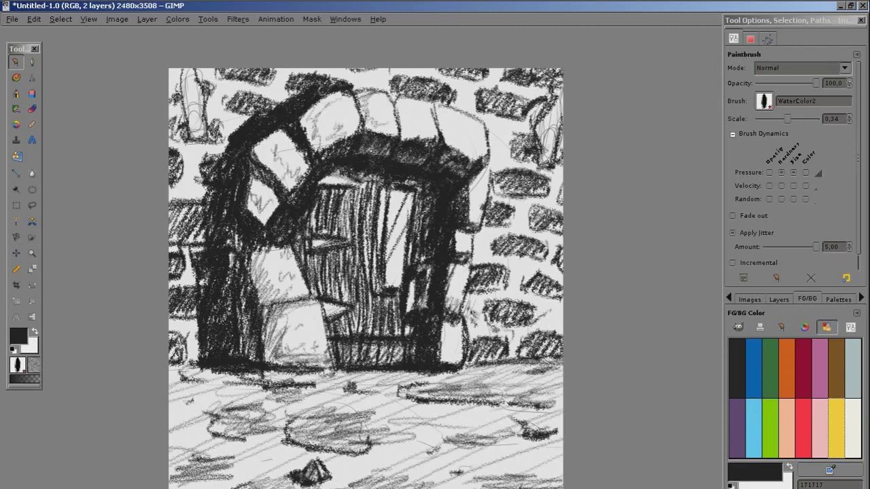
pyautogui.moveTo(386, 189)
pyautogui.mouseDown()
pyautogui.moveTo(376, 281)
pyautogui.moveTo(401, 280)
pyautogui.mouseUp()
pyautogui.moveTo(411, 202); pyautogui.dragTo(405, 265)
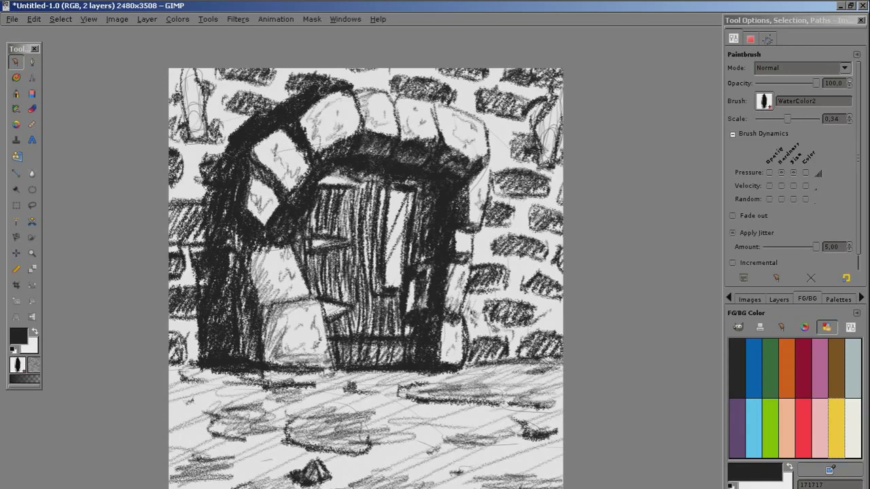
# Lightly hatch the mortar gaps between the wall stones right of the door, up to below the torch
pyautogui.moveTo(555, 324)
pyautogui.mouseDown()
pyautogui.moveTo(552, 306)
pyautogui.moveTo(525, 295)
pyautogui.mouseUp()
pyautogui.moveTo(515, 292); pyautogui.dragTo(490, 233)
pyautogui.moveTo(522, 227); pyautogui.dragTo(519, 206)
pyautogui.moveTo(547, 248); pyautogui.dragTo(550, 238)
pyautogui.moveTo(546, 263); pyautogui.dragTo(516, 269)
pyautogui.moveTo(535, 202); pyautogui.dragTo(535, 197)
pyautogui.moveTo(551, 194)
pyautogui.mouseDown()
pyautogui.moveTo(558, 171)
pyautogui.moveTo(503, 154)
pyautogui.mouseUp()
# Lightly hatch the mortar gaps around the right torch and between the wall stones above the arch
pyautogui.moveTo(508, 130); pyautogui.dragTo(498, 130)
pyautogui.moveTo(497, 148)
pyautogui.mouseDown()
pyautogui.moveTo(489, 166)
pyautogui.moveTo(519, 163)
pyautogui.mouseUp()
pyautogui.moveTo(489, 119); pyautogui.dragTo(518, 123)
pyautogui.moveTo(530, 92)
pyautogui.mouseDown()
pyautogui.moveTo(494, 89)
pyautogui.moveTo(471, 100)
pyautogui.mouseUp()
pyautogui.moveTo(467, 102); pyautogui.dragTo(476, 106)
pyautogui.moveTo(356, 72)
pyautogui.mouseDown()
pyautogui.moveTo(387, 83)
pyautogui.moveTo(399, 75)
pyautogui.moveTo(394, 86)
pyautogui.moveTo(450, 77)
pyautogui.mouseUp()
pyautogui.moveTo(238, 95); pyautogui.dragTo(289, 79)
pyautogui.moveTo(286, 74); pyautogui.dragTo(346, 69)
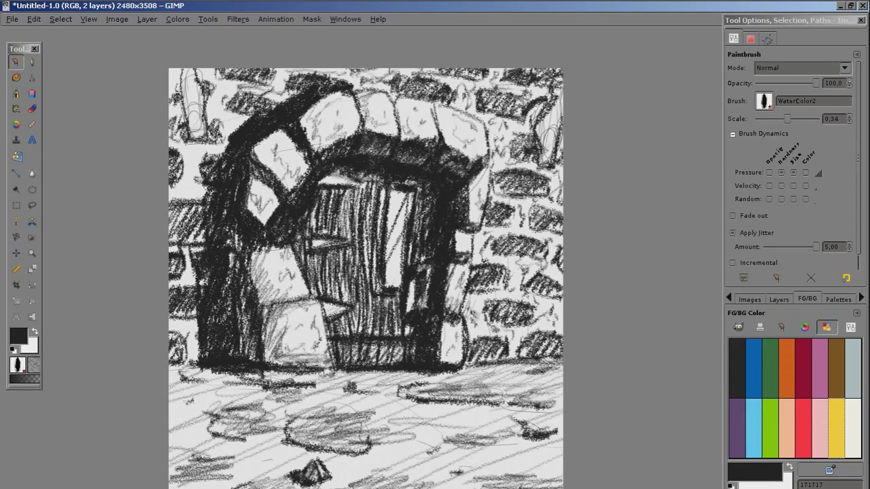
# Hatch the mortar gaps beside the left torch and shade the shafts of both torches with dark strokes
pyautogui.moveTo(210, 113); pyautogui.dragTo(236, 123)
pyautogui.moveTo(184, 114)
pyautogui.mouseDown()
pyautogui.moveTo(204, 119)
pyautogui.moveTo(197, 135)
pyautogui.moveTo(204, 123)
pyautogui.mouseUp()
pyautogui.moveTo(176, 83); pyautogui.dragTo(182, 140)
pyautogui.moveTo(178, 102)
pyautogui.mouseDown()
pyautogui.moveTo(194, 144)
pyautogui.moveTo(202, 136)
pyautogui.moveTo(174, 72)
pyautogui.moveTo(189, 114)
pyautogui.mouseUp()
pyautogui.moveTo(188, 72); pyautogui.dragTo(204, 106)
pyautogui.moveTo(527, 118)
pyautogui.mouseDown()
pyautogui.moveTo(530, 162)
pyautogui.moveTo(543, 170)
pyautogui.moveTo(551, 161)
pyautogui.moveTo(544, 104)
pyautogui.moveTo(532, 174)
pyautogui.moveTo(542, 171)
pyautogui.mouseUp()
pyautogui.moveTo(521, 103)
pyautogui.mouseDown()
pyautogui.moveTo(523, 167)
pyautogui.moveTo(546, 89)
pyautogui.moveTo(537, 161)
pyautogui.moveTo(545, 176)
pyautogui.mouseUp()
# Hatch the wall below the left torch and the mortar gaps between that torch and the arch
pyautogui.moveTo(171, 137)
pyautogui.mouseDown()
pyautogui.moveTo(183, 145)
pyautogui.moveTo(193, 192)
pyautogui.mouseUp()
pyautogui.moveTo(193, 147)
pyautogui.mouseDown()
pyautogui.moveTo(183, 167)
pyautogui.moveTo(197, 191)
pyautogui.mouseUp()
pyautogui.moveTo(182, 181); pyautogui.dragTo(170, 187)
pyautogui.moveTo(213, 148); pyautogui.dragTo(225, 127)
pyautogui.moveTo(215, 118); pyautogui.dragTo(224, 101)
# Lightly hatch the mortar gaps between the lower wall stones left of the arch, just above the ground
pyautogui.moveTo(183, 330); pyautogui.dragTo(192, 340)
pyautogui.moveTo(191, 341)
pyautogui.mouseDown()
pyautogui.moveTo(197, 348)
pyautogui.moveTo(190, 344)
pyautogui.mouseUp()
pyautogui.moveTo(187, 341); pyautogui.dragTo(194, 353)
pyautogui.moveTo(169, 316); pyautogui.dragTo(195, 330)
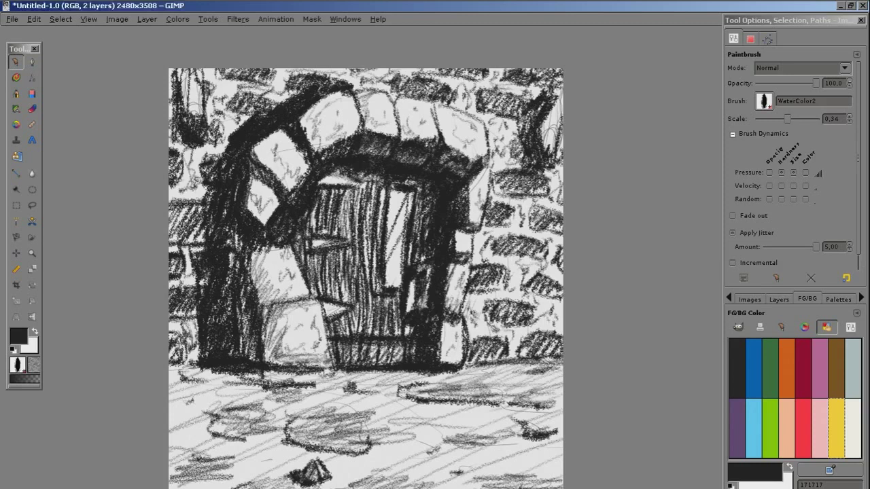
pyautogui.press('-')
pyautogui.press('space')
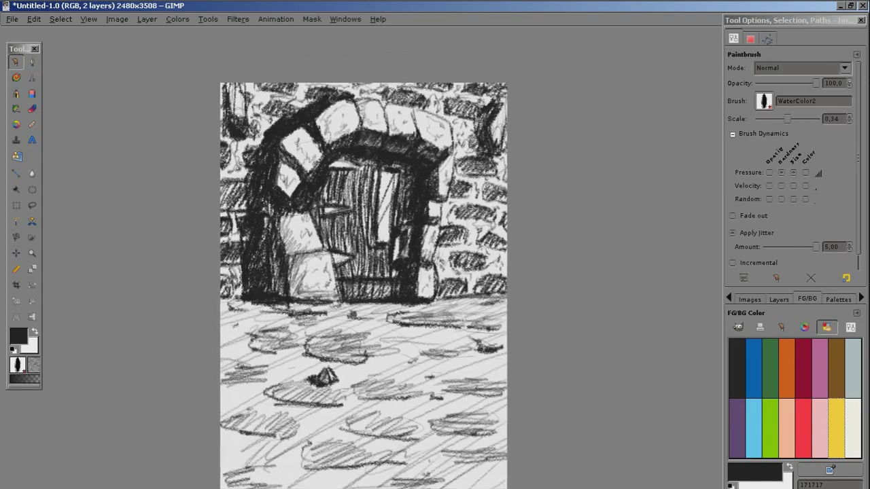